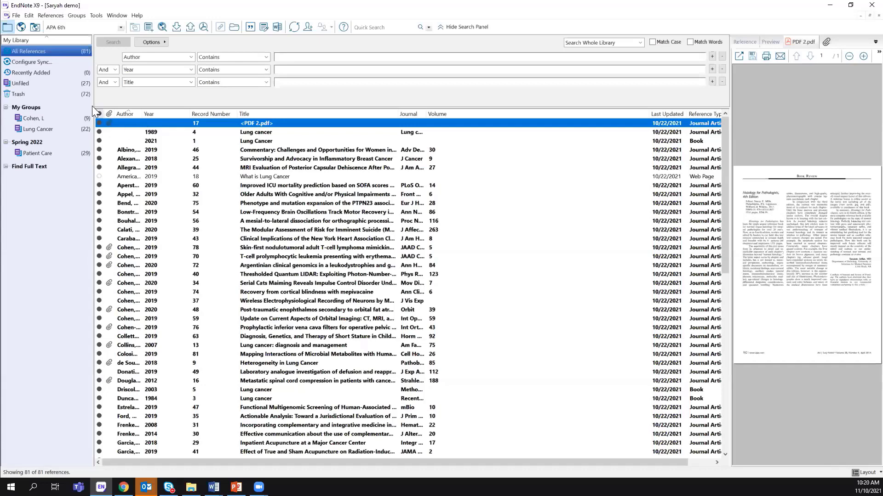
Set up a compressed library to create and e-mail, with file attachments, containing only the references in the Cohen group.
click(15, 16)
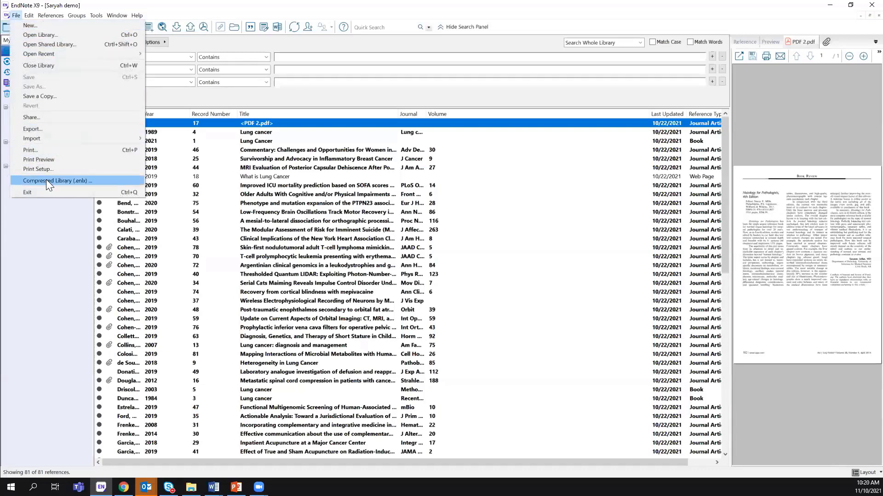
click(78, 181)
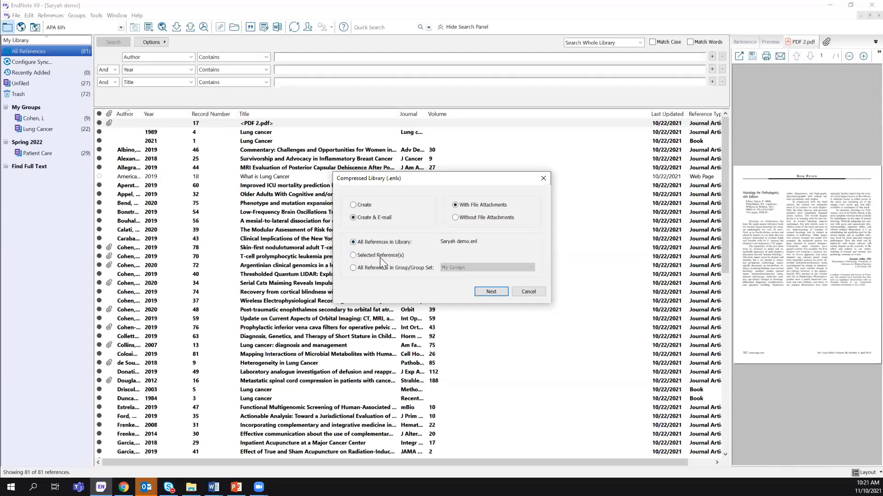
click(353, 268)
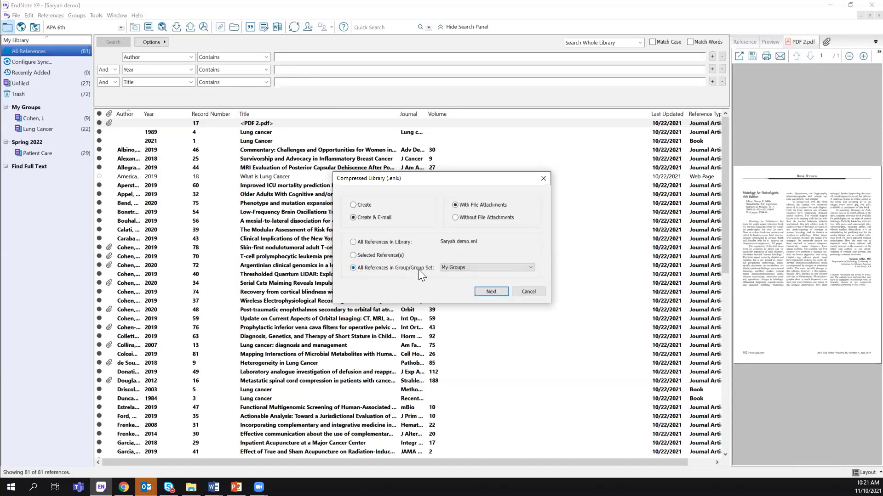
click(530, 270)
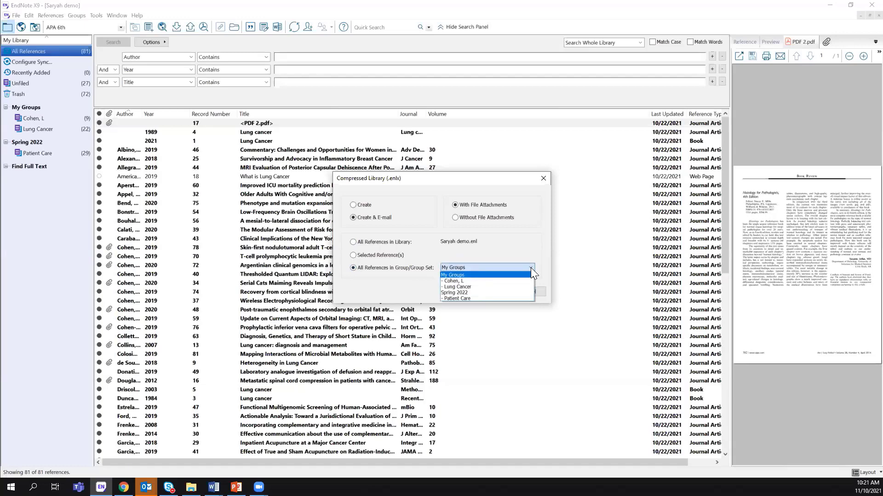
click(454, 281)
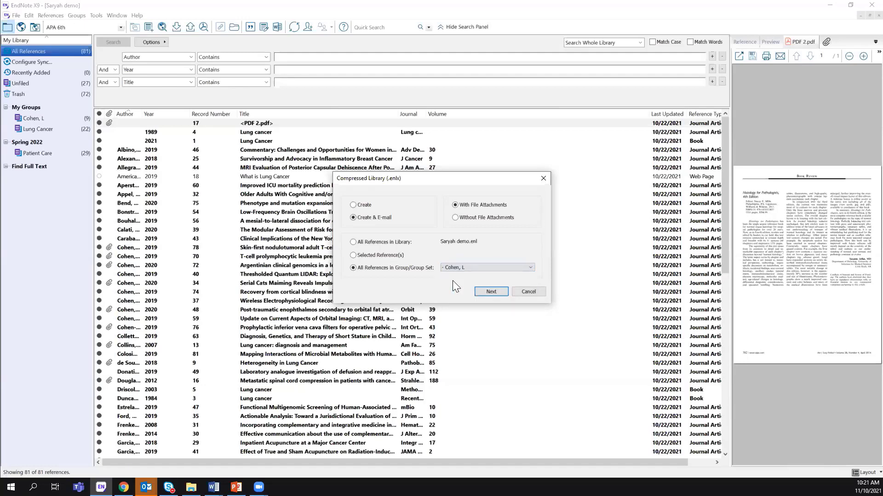
click(490, 292)
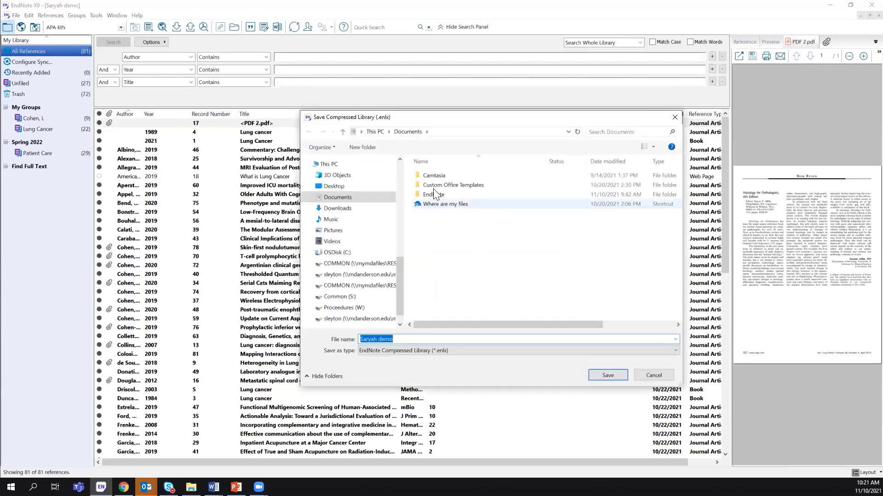
Save the compressed library as "Cohen group" in the EndNote folder under Documents.
double_click(434, 194)
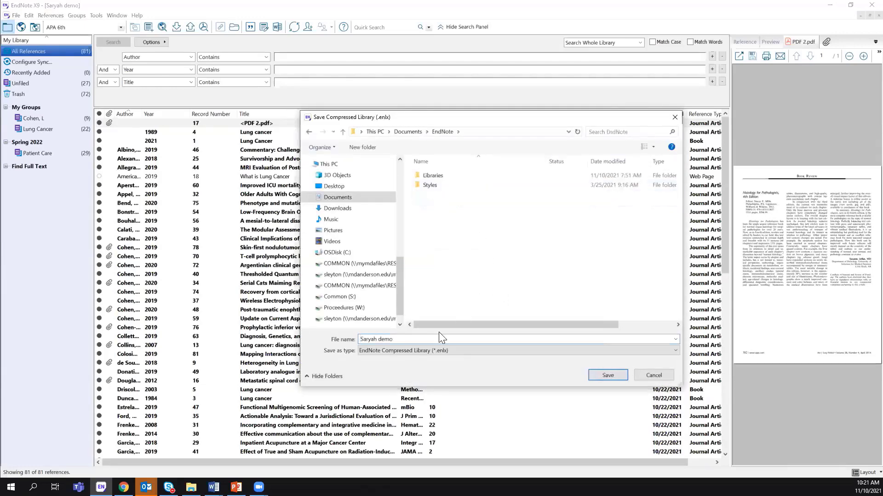
click(402, 339)
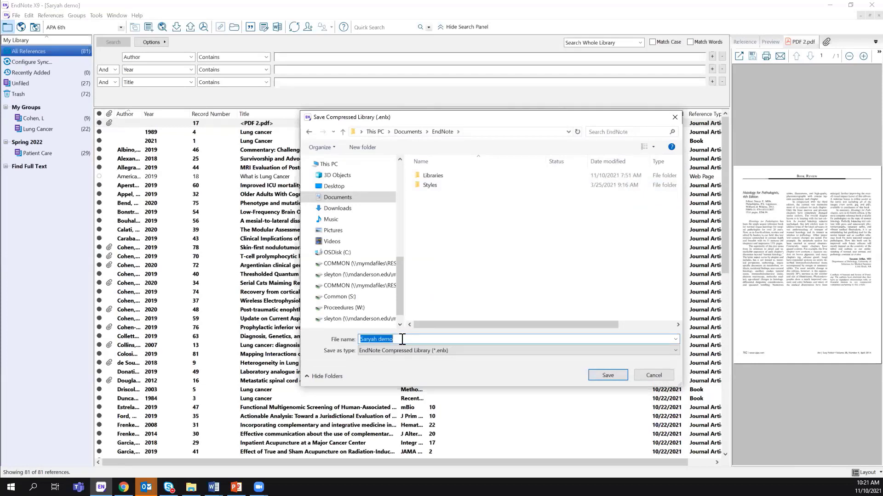
text(Cohen group)
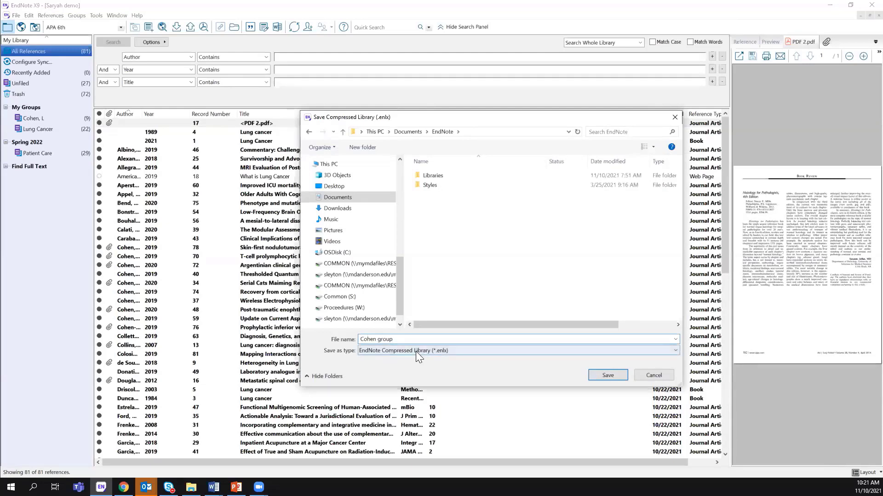
click(603, 378)
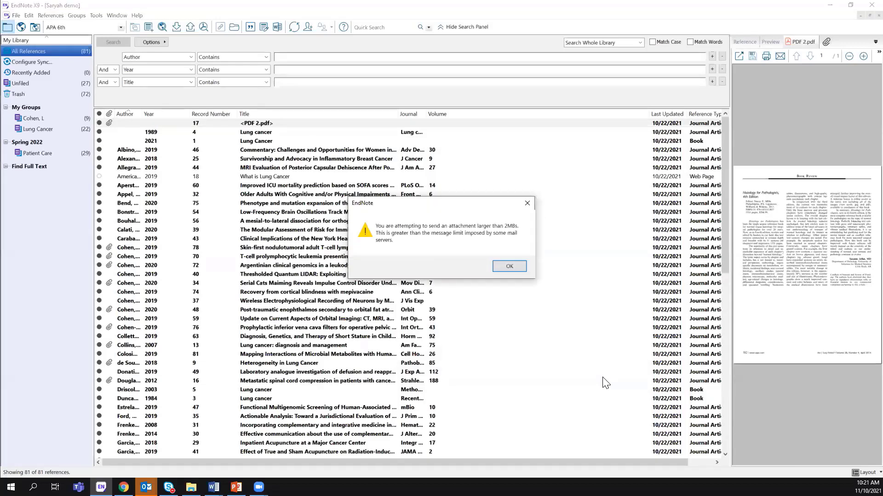
Bring up the e-mail draft with the compressed library attached, enter the recipient's name and minimize the draft.
click(510, 267)
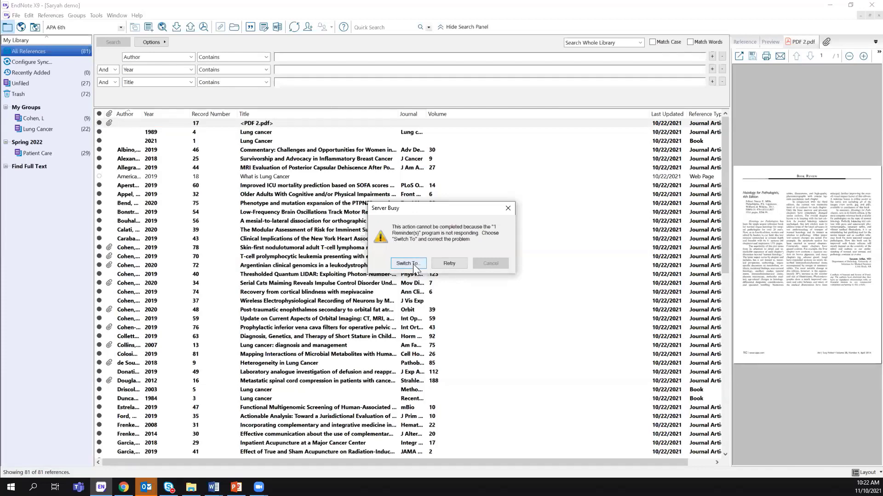
click(409, 263)
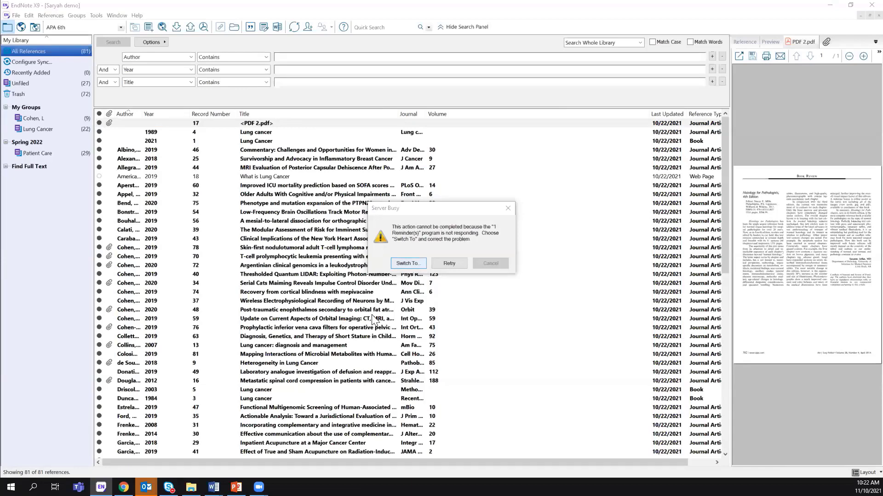
click(412, 264)
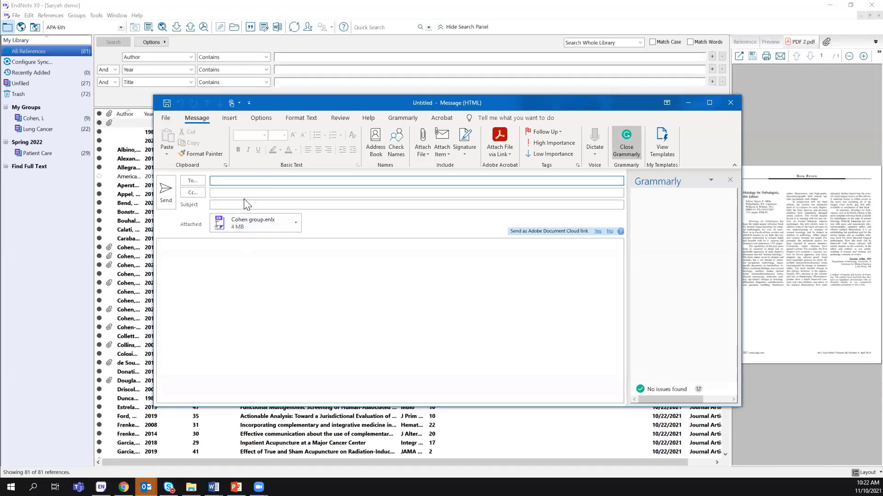
text(ley)
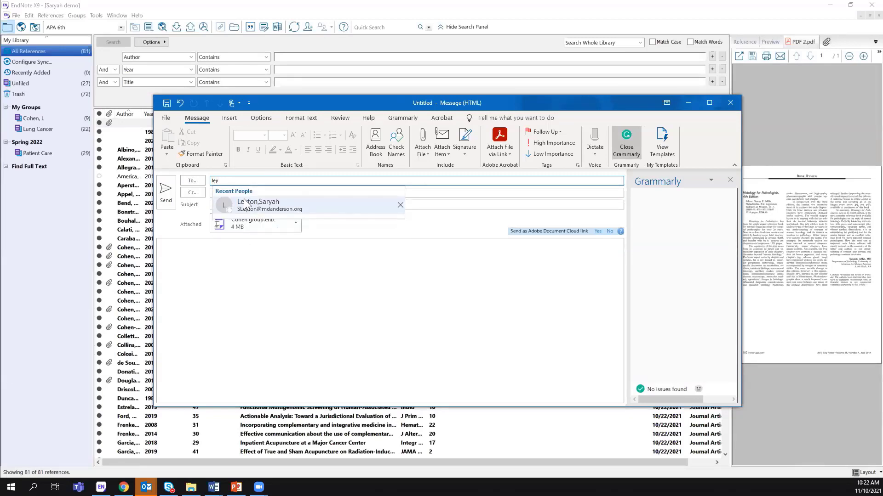
click(244, 205)
mouse_move(244, 181)
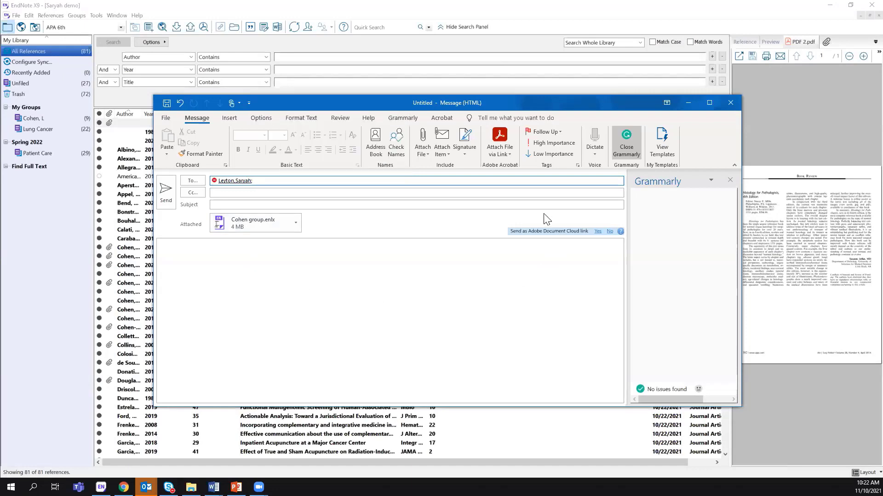
click(688, 102)
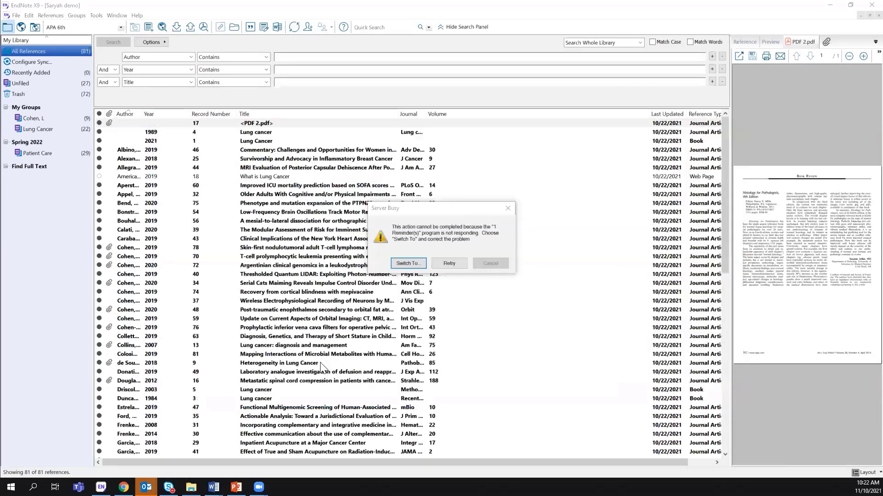
click(449, 263)
Open the "Cohen group" archived library from the EndNote folder in File Explorer and select the Argentinian clinical genomics reference.
click(191, 487)
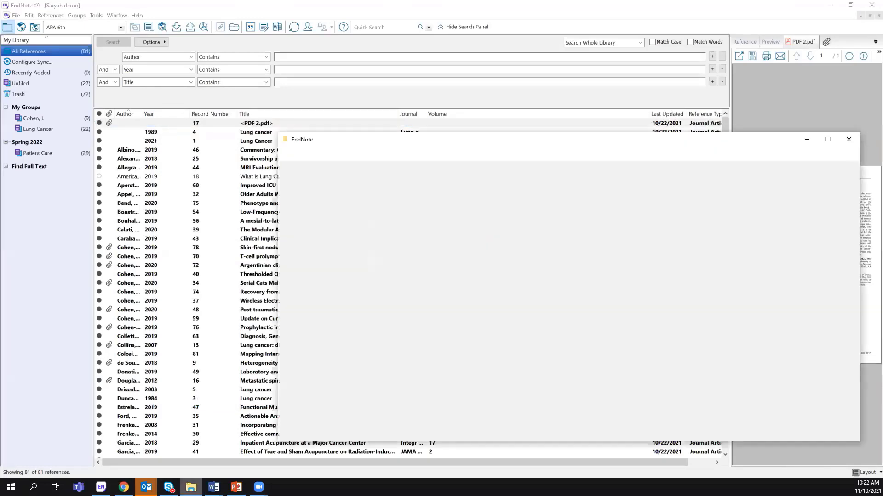
click(431, 267)
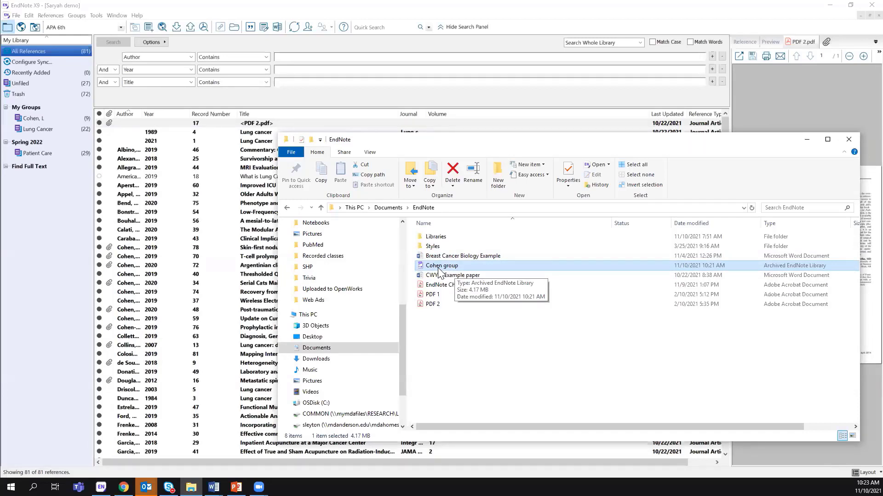
double_click(439, 267)
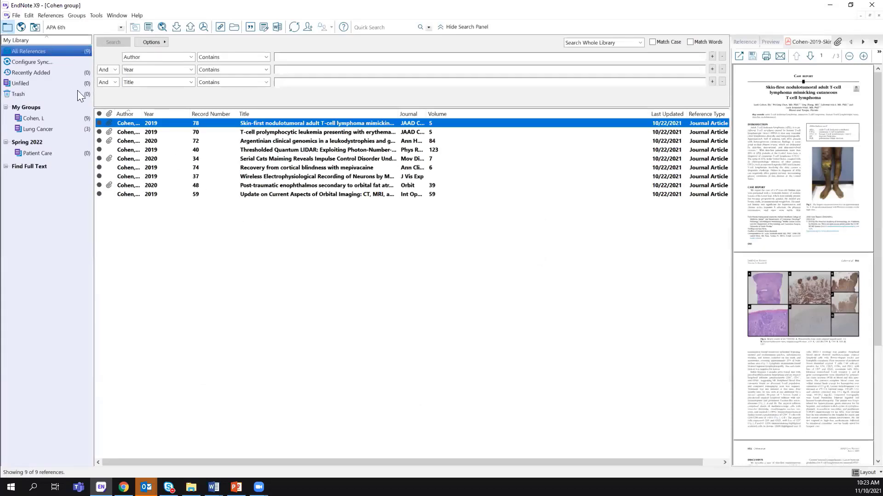
click(122, 144)
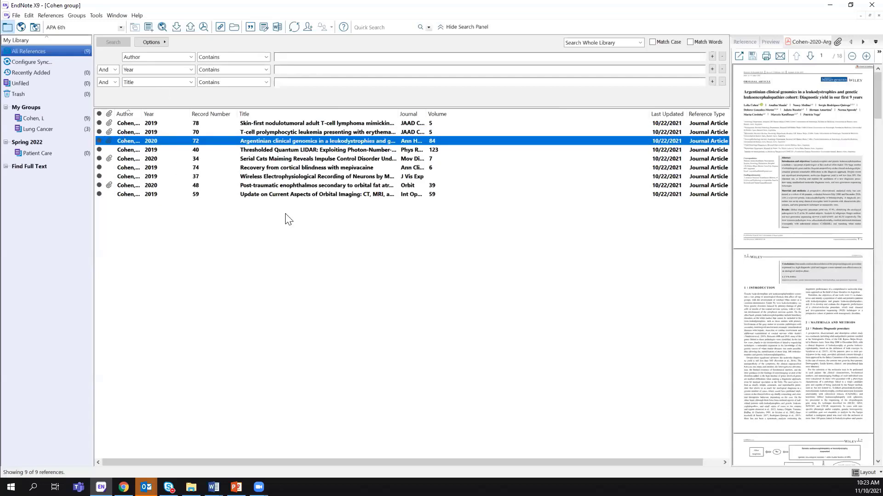
Review the compressed library options for file attachments without creating one, and close the Cohen group library.
click(15, 16)
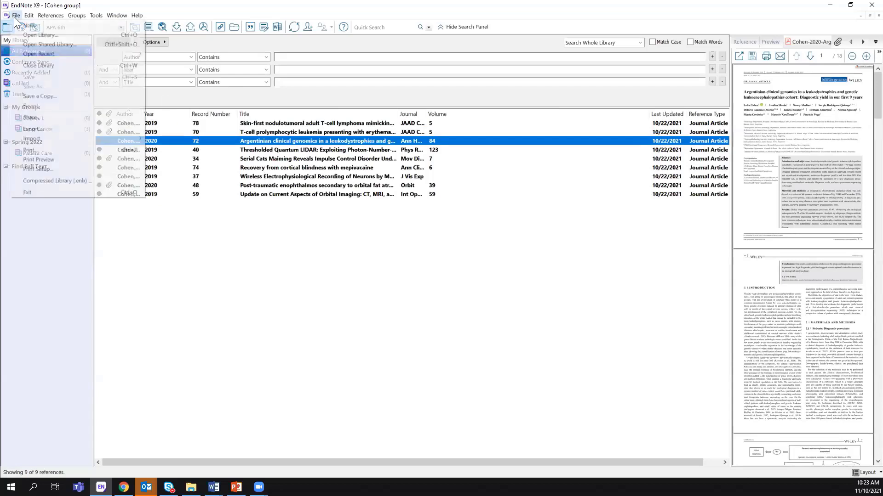
click(60, 181)
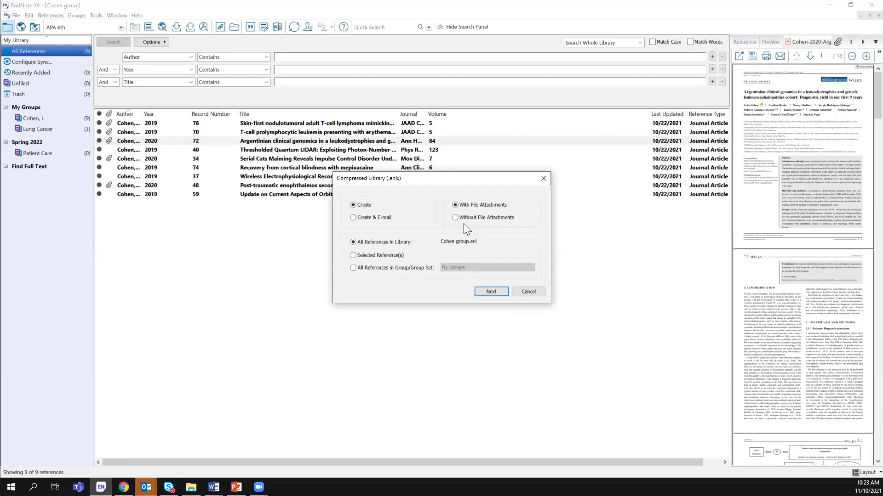
click(546, 180)
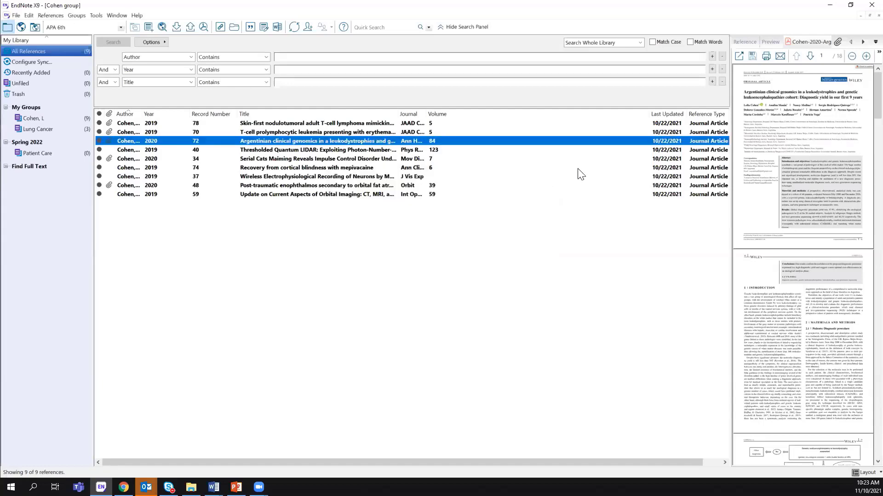
click(860, 15)
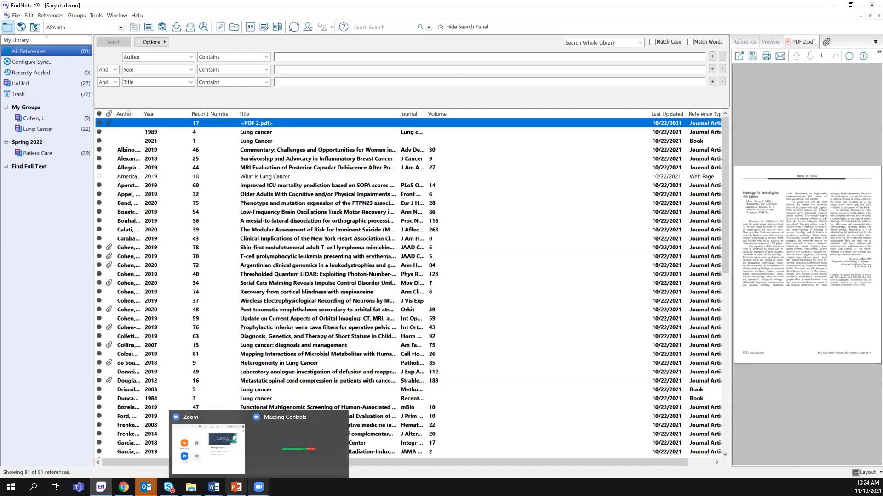
Compare the "Cohen group" archive with its extracted library files in the EndNote folder, and view the extracted library before closing it.
mouse_move(191, 487)
mouse_move(147, 487)
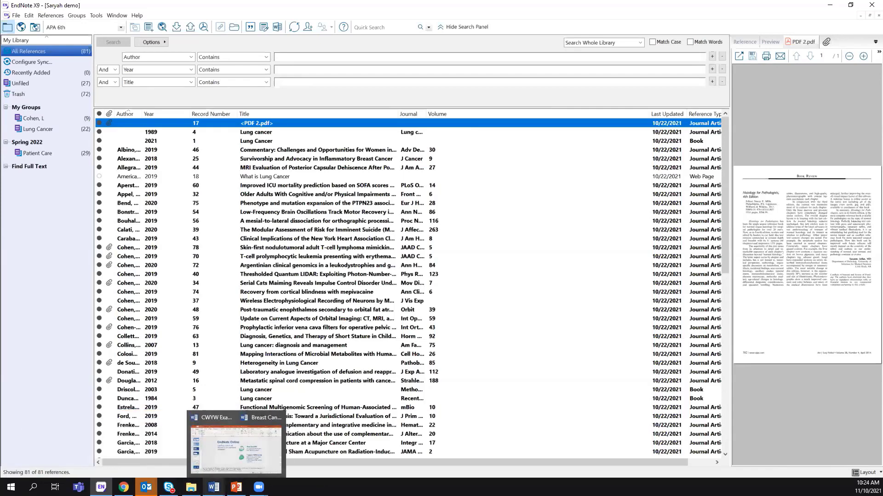
click(191, 486)
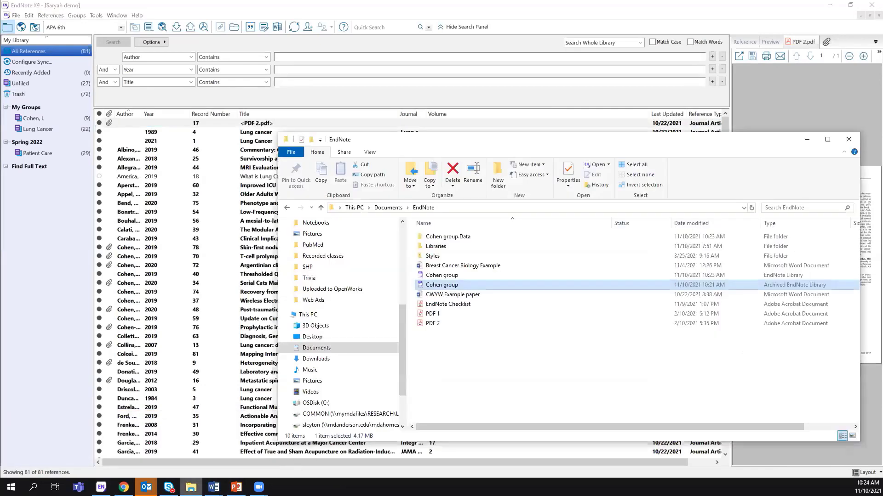
click(435, 275)
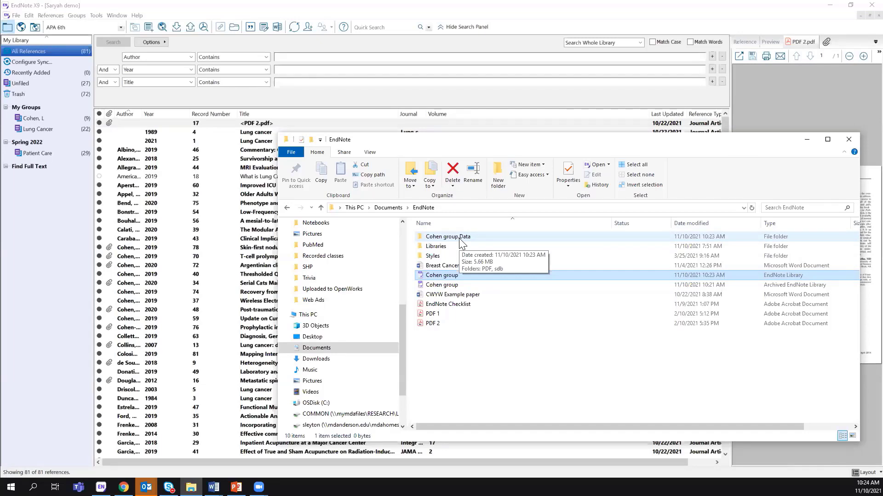
click(444, 285)
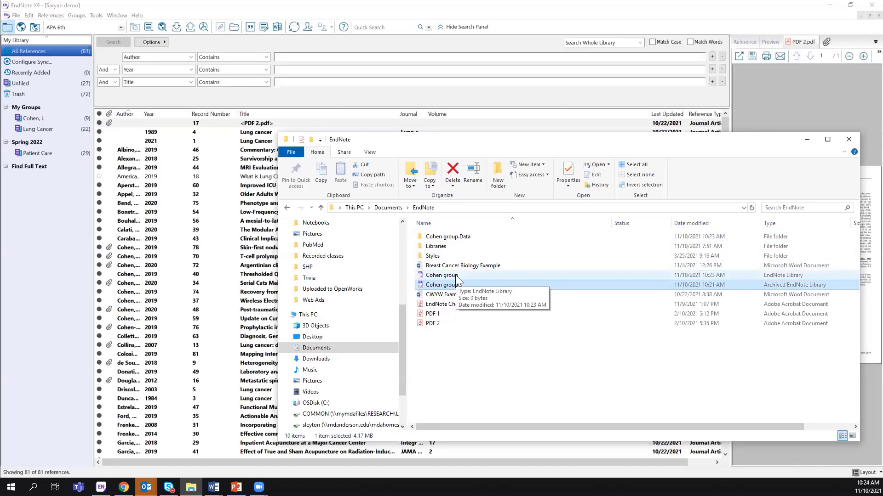
double_click(455, 275)
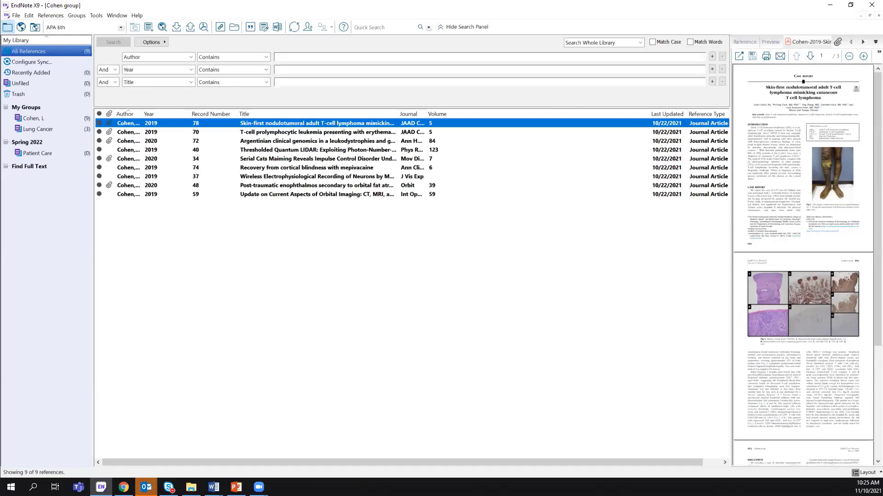
click(861, 15)
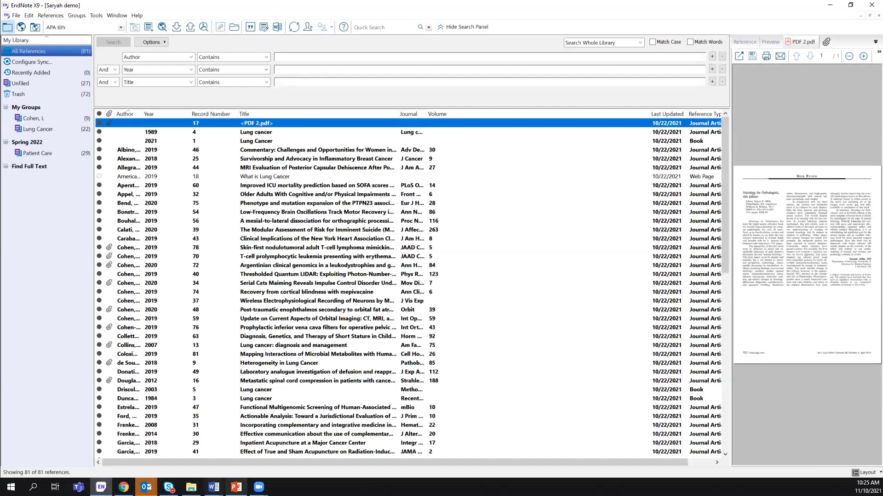
Switch to the "Breast Cancer Biology Example" document in Word and bring up its reviewing tools.
click(214, 488)
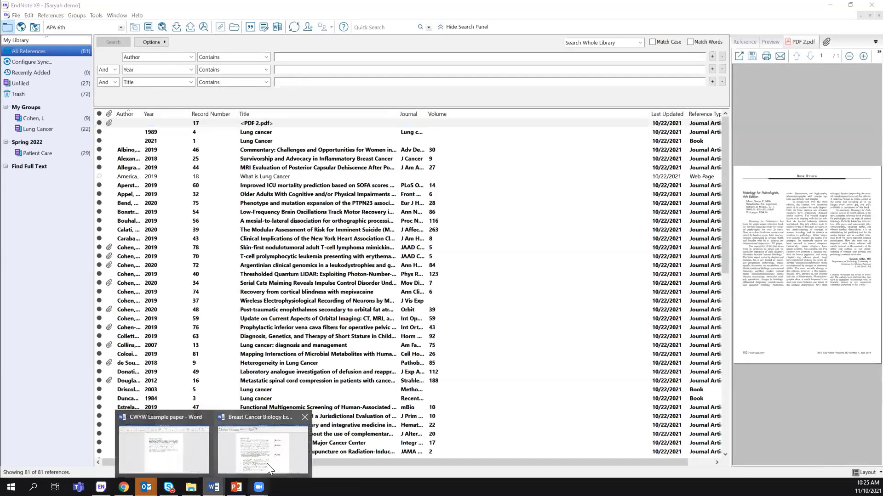
click(267, 461)
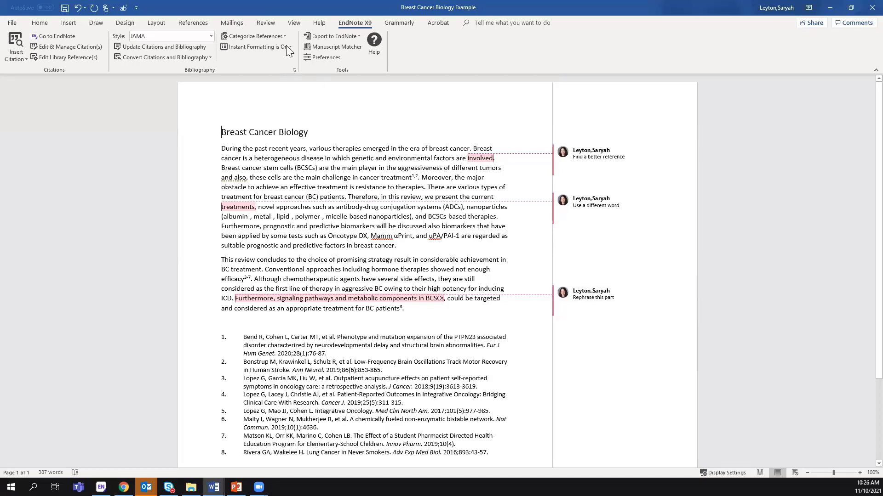
click(265, 23)
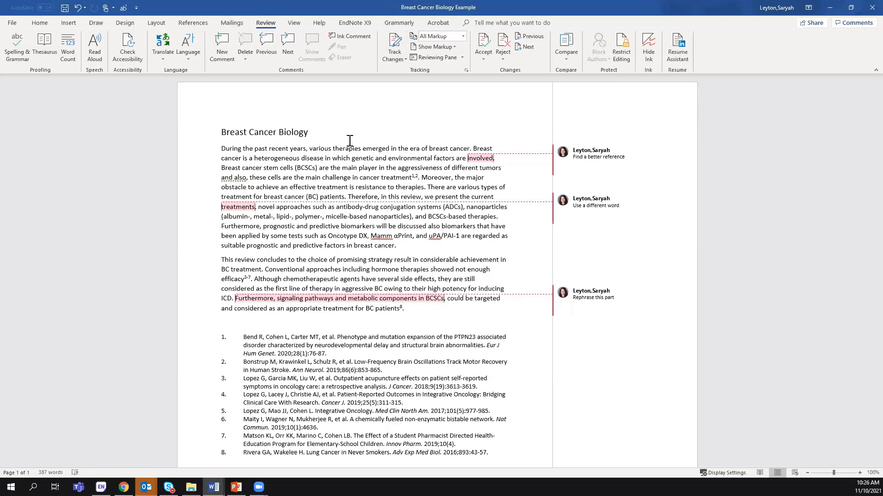
Remove the 2019 #54 reference from the citation group 1,2 after "cancer treatment" using EndNote's Edit & Manage Citations.
click(415, 177)
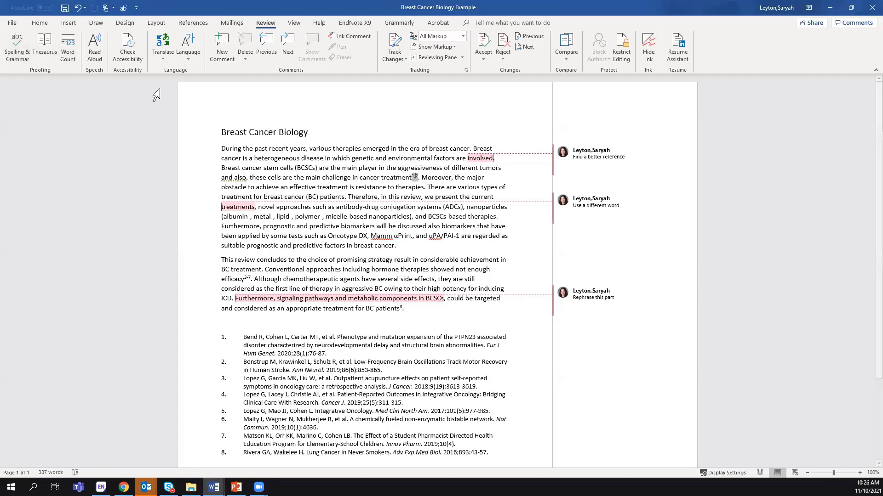
click(352, 23)
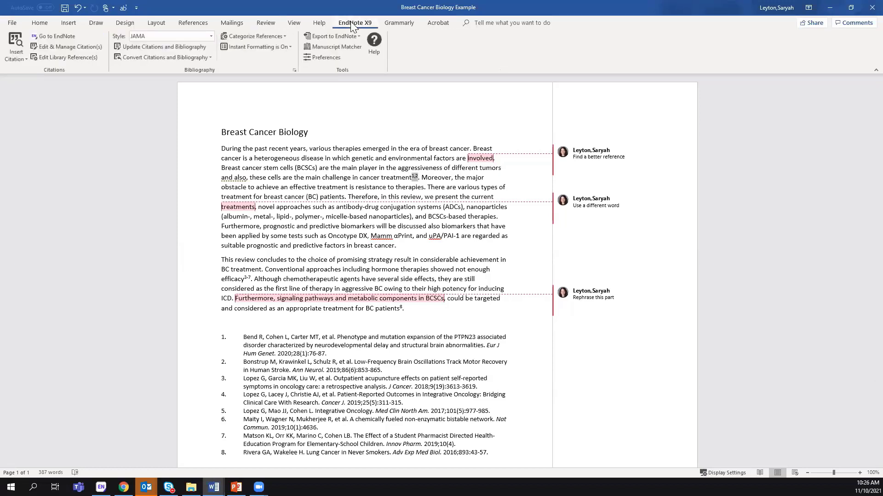
click(72, 46)
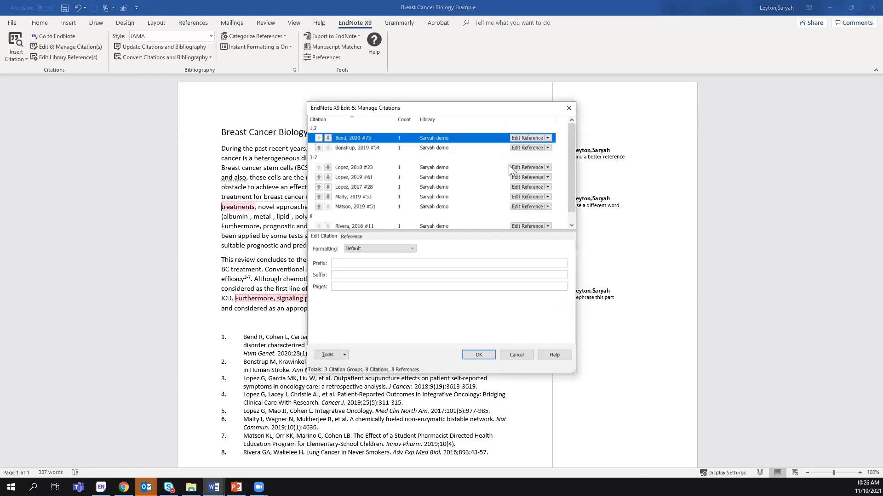
click(548, 148)
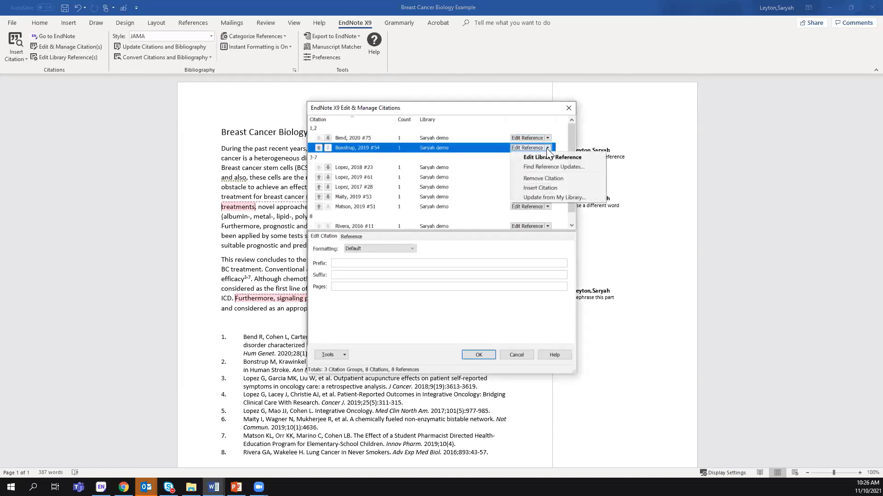
click(551, 178)
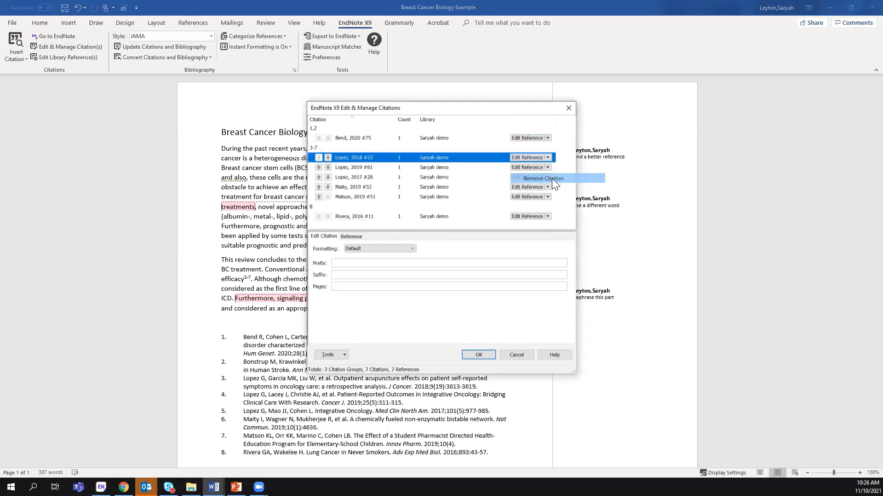
click(489, 354)
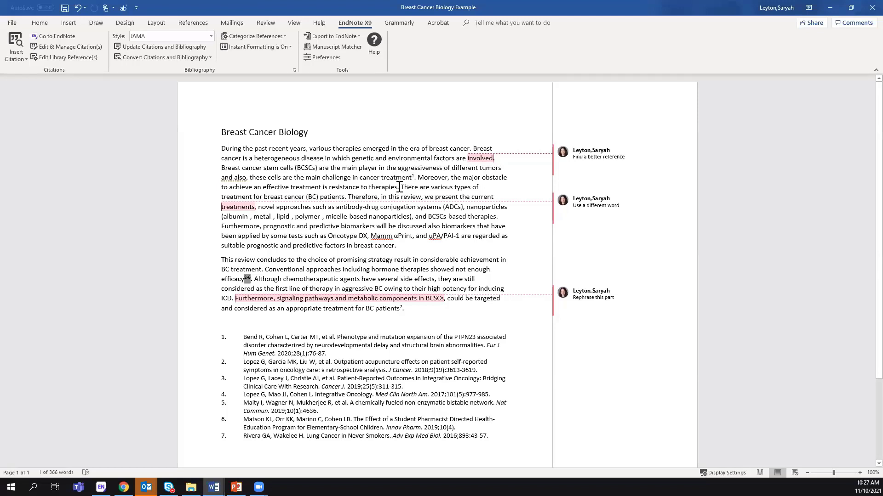
Turn on Track Changes for the document and place the cursor within "therapies" in the first sentence.
click(271, 24)
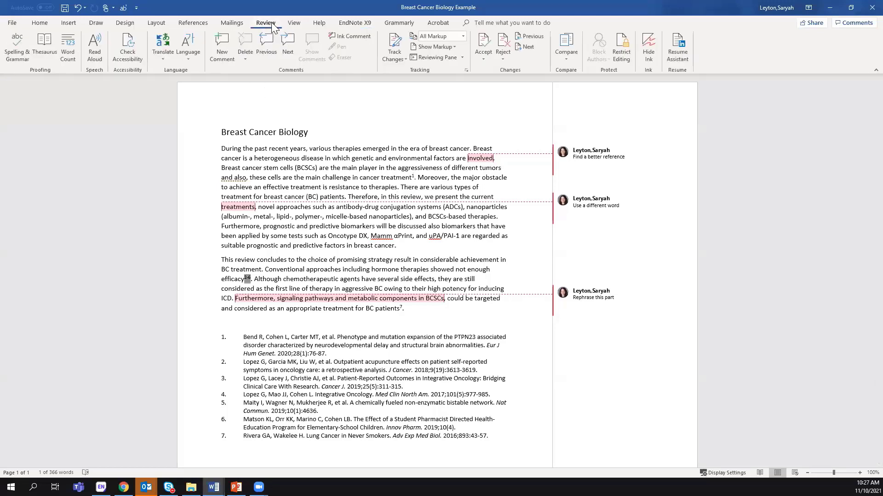
click(394, 46)
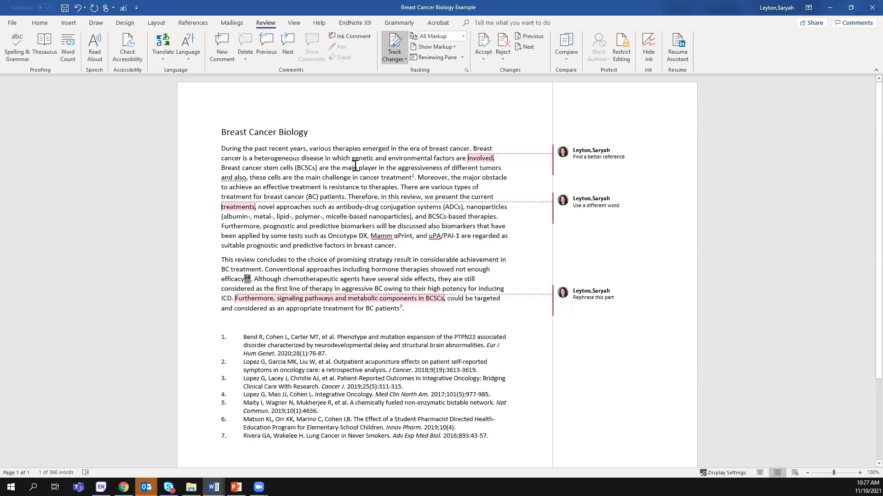
click(359, 149)
Bring up the EndNote tools in Word, and close the open demo library in EndNote before minimizing EndNote.
click(355, 23)
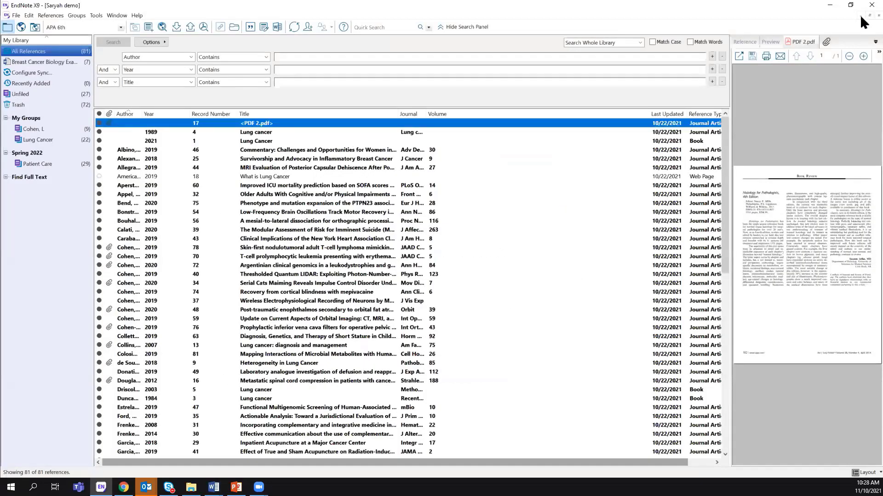
click(860, 15)
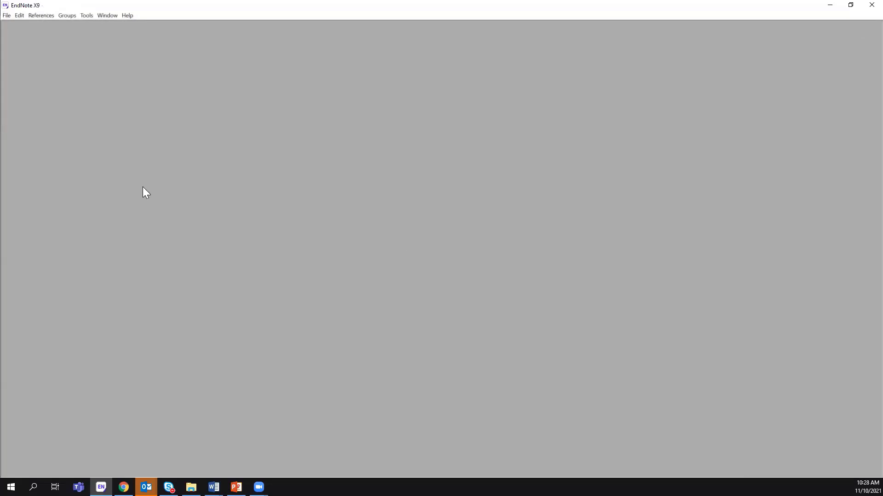
click(832, 7)
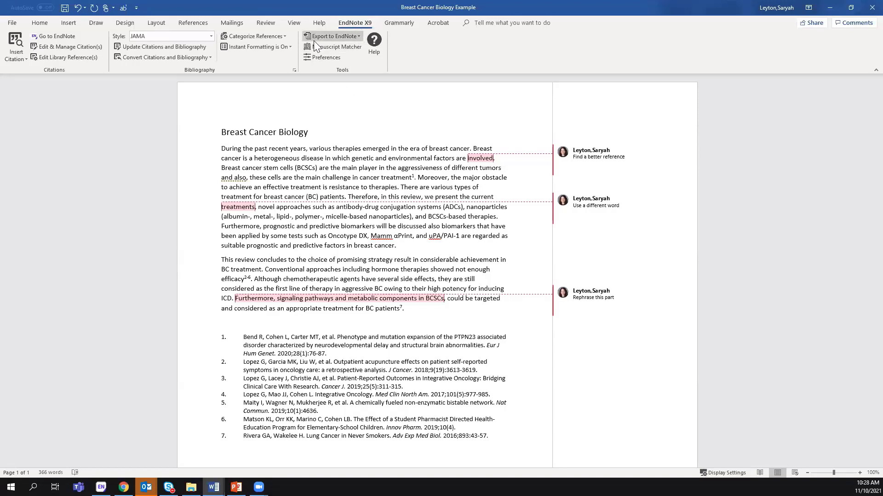
Start exporting the document's traveling library to a new EndNote library.
click(352, 39)
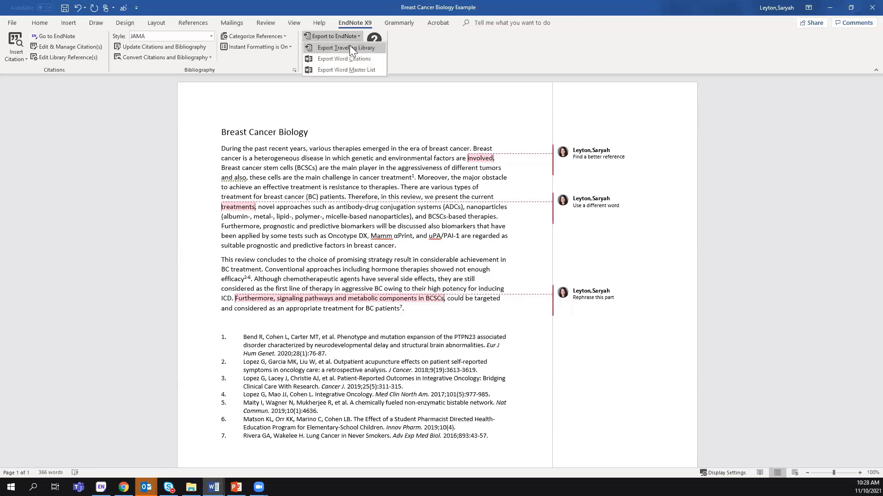
click(352, 47)
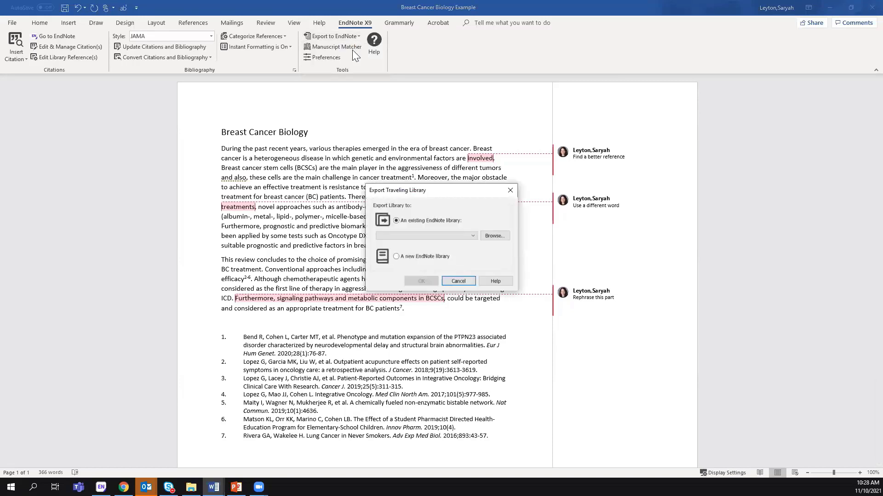
click(396, 256)
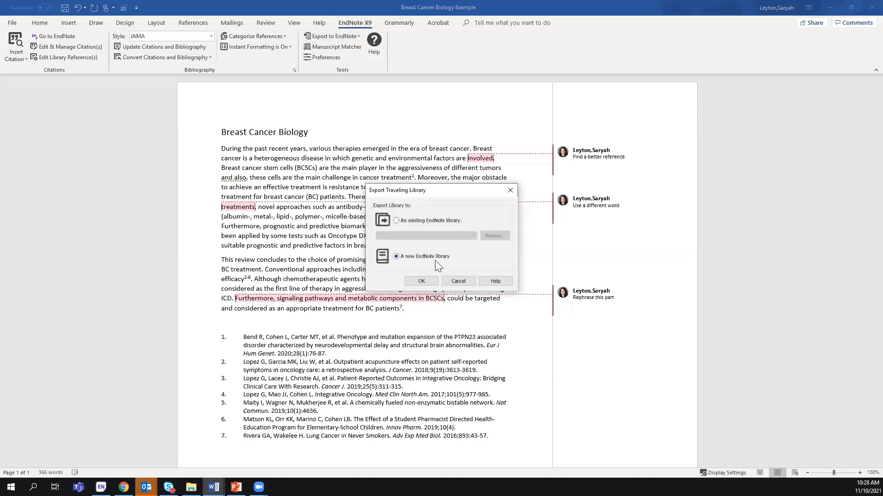
click(421, 281)
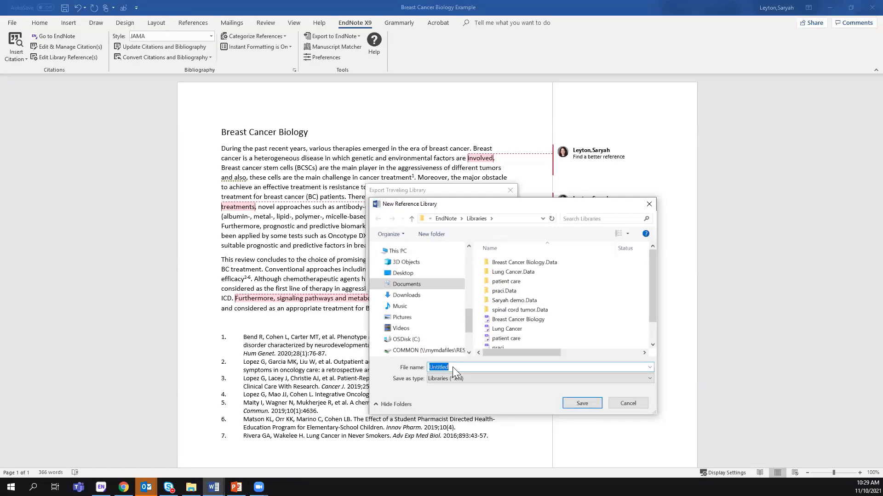
Name the new library "Breast Cancer", save it in the Libraries folder and complete the export.
text(Breat)
key(BackSpace)
text(s)
key(BackSpace)
text(t)
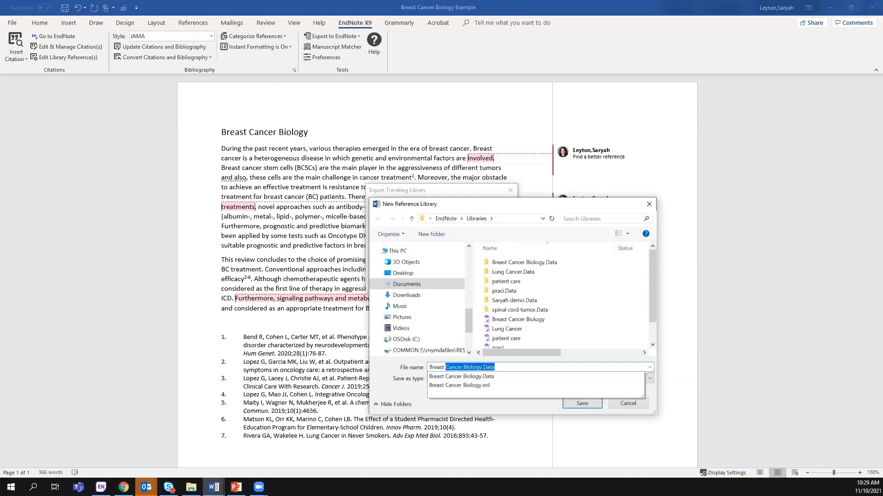
key(BackSpace)
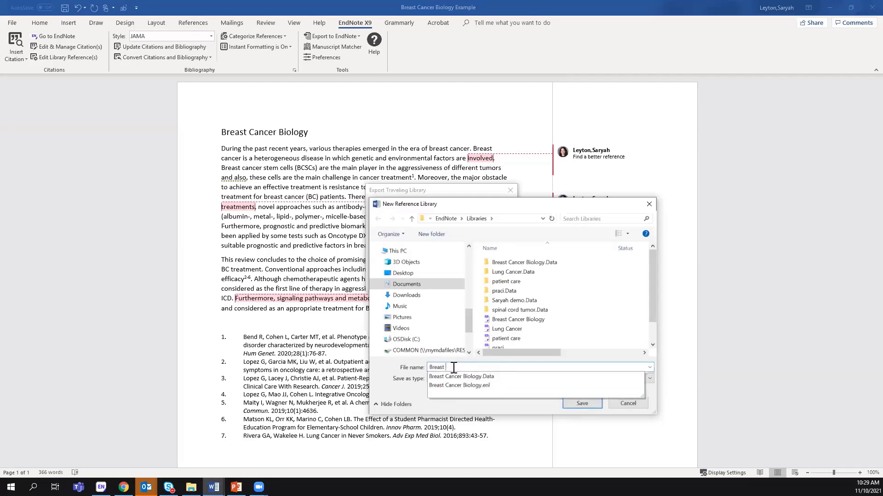
text(a)
key(BackSpace)
text(Cancer)
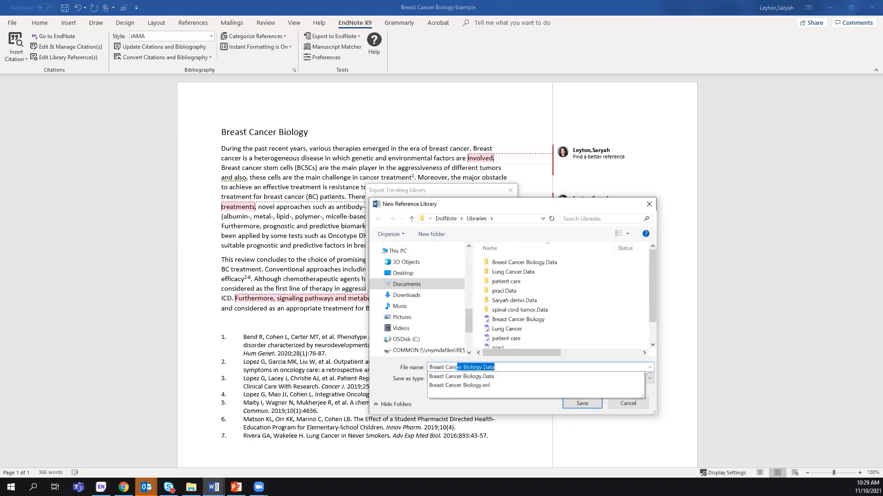
key(BackSpace)
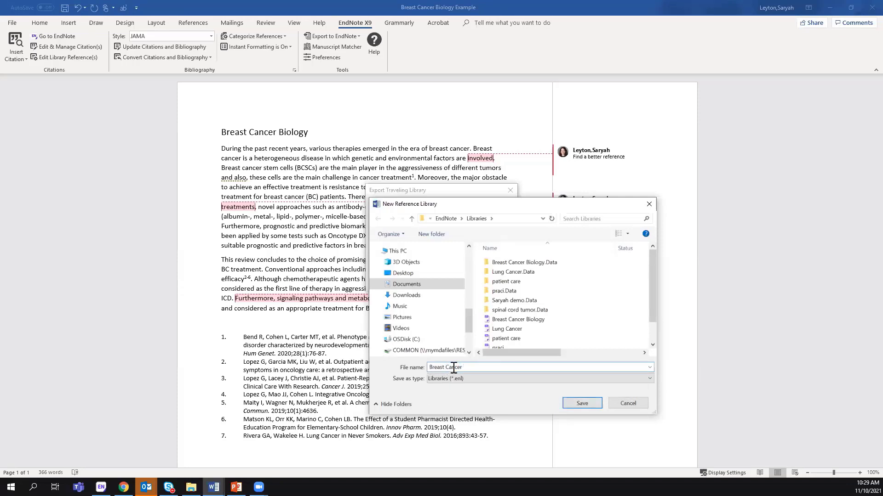
click(570, 404)
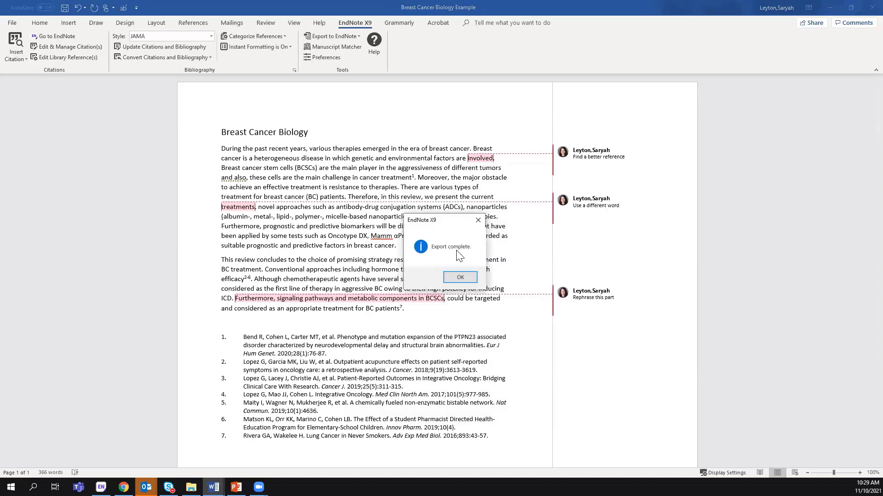
click(460, 277)
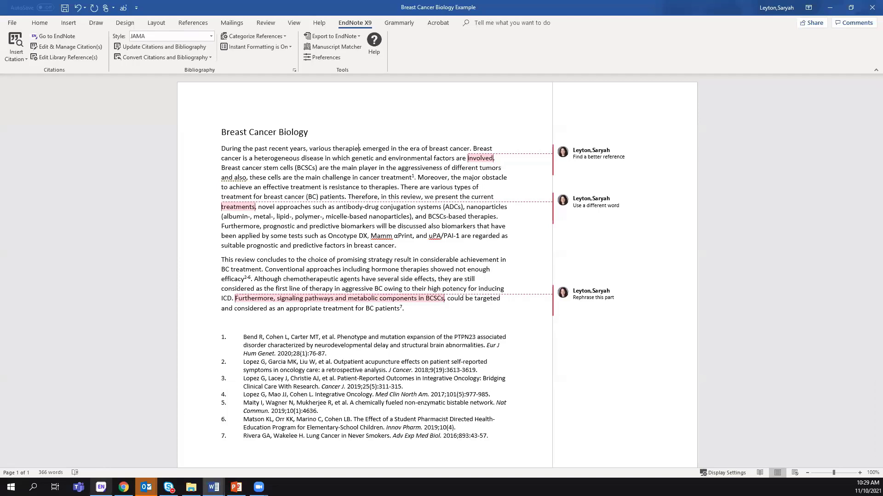
Switch to EndNote and maximize the exported "Breast Cancer" library to view its imported references.
click(101, 487)
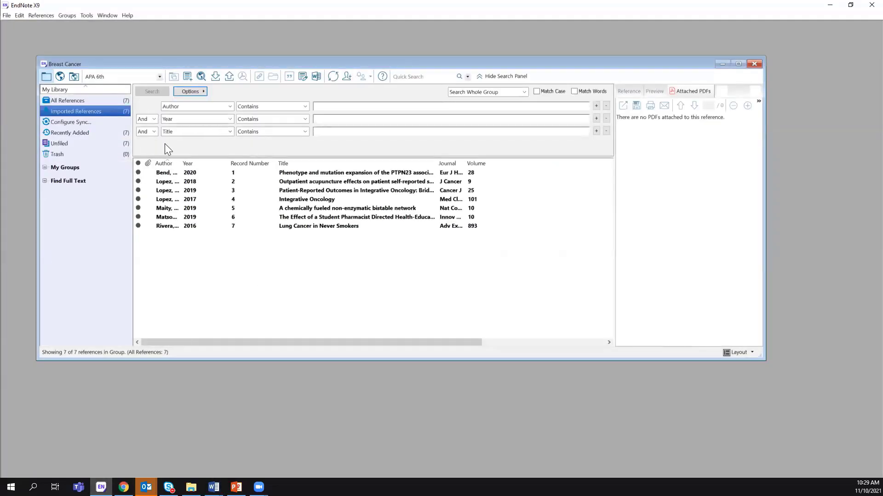
click(737, 63)
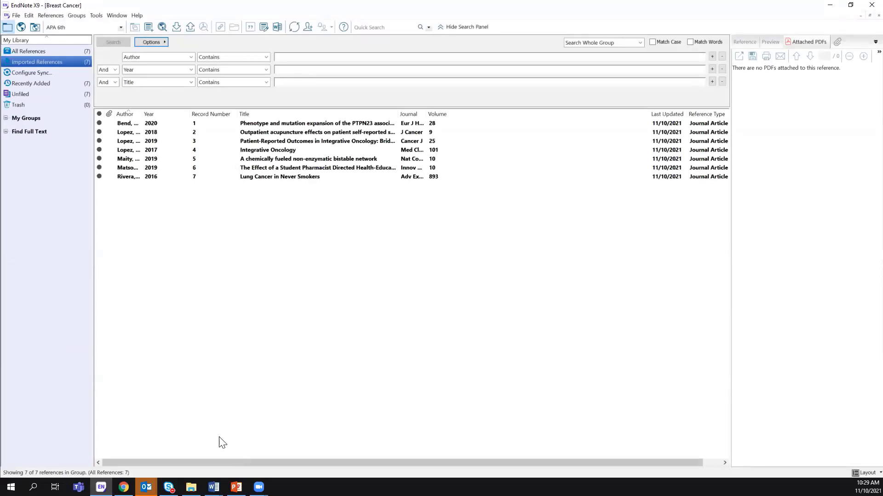
Return to the "Breast Cancer Biology Example" document in Word and update its citations and bibliography.
mouse_move(214, 487)
click(261, 458)
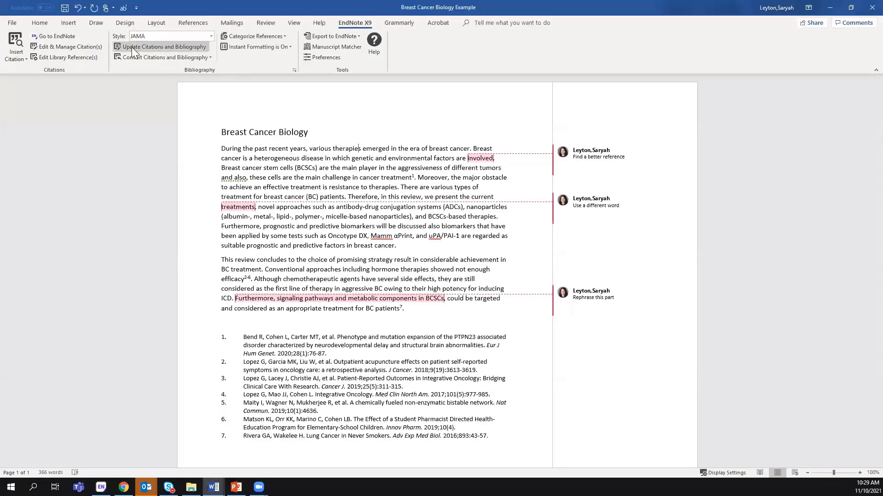
click(172, 49)
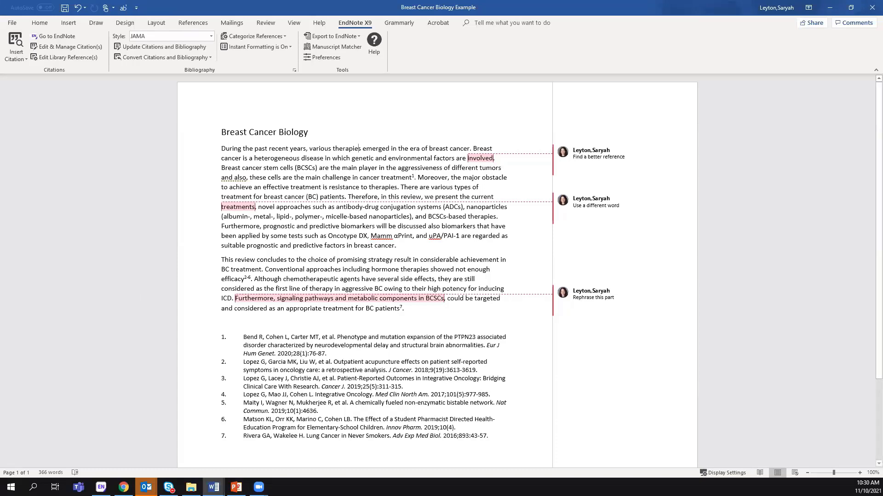
click(146, 487)
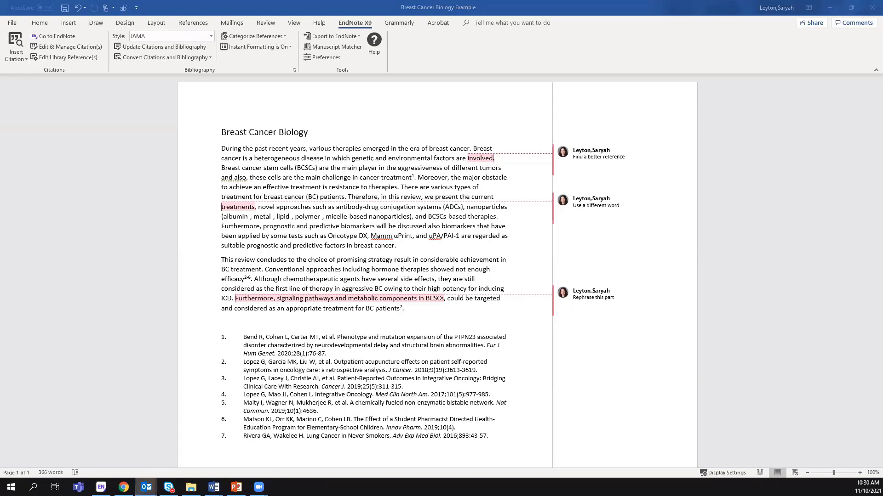
click(359, 149)
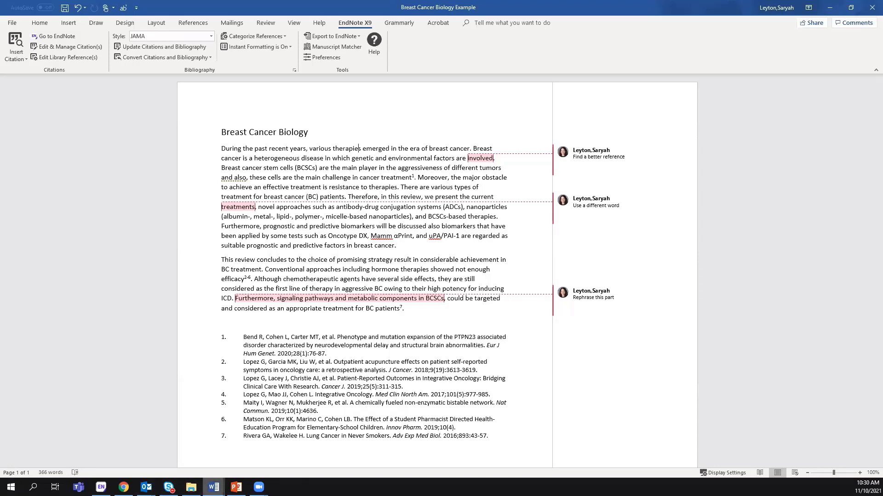
In the "CWYW Example paper" document, add a parenthesised "placeholder for … here" note with the author's surname and 1995 after the first "Cancer Registry".
click(214, 488)
click(180, 449)
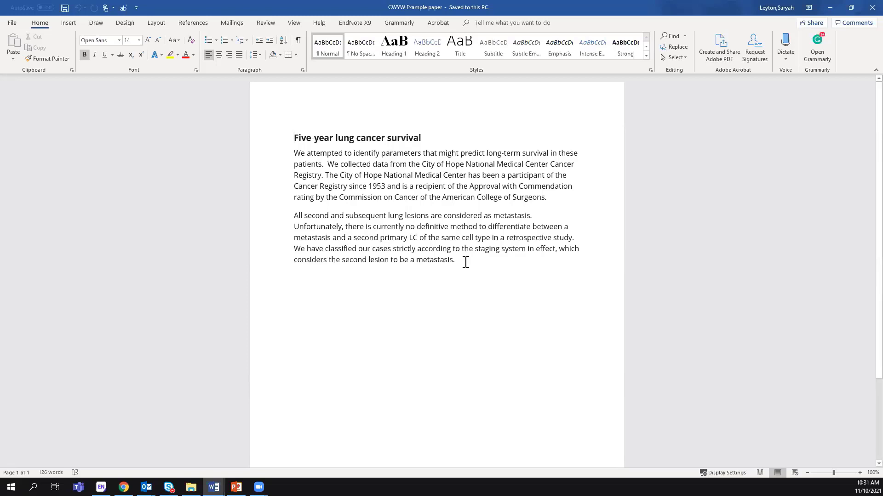
click(321, 175)
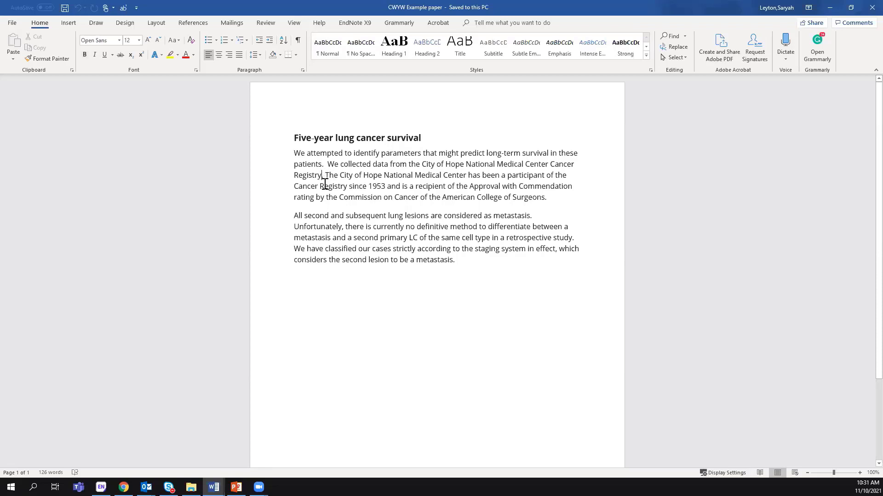
text(()
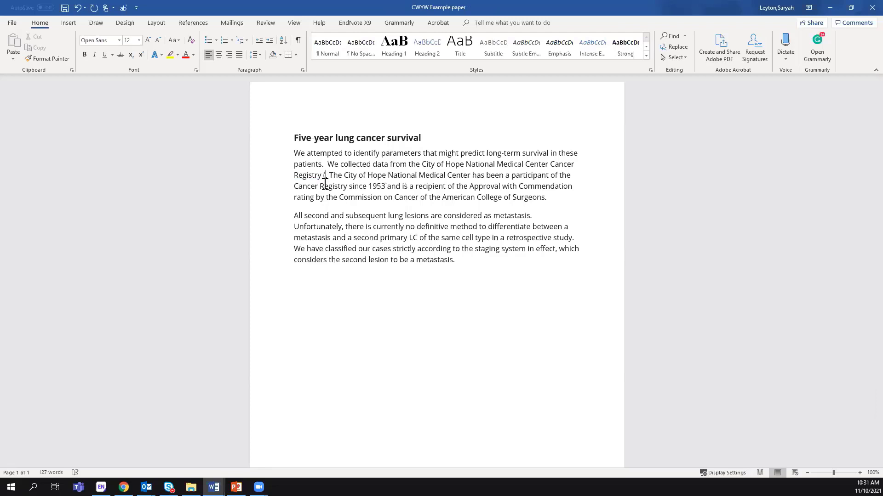
text(p)
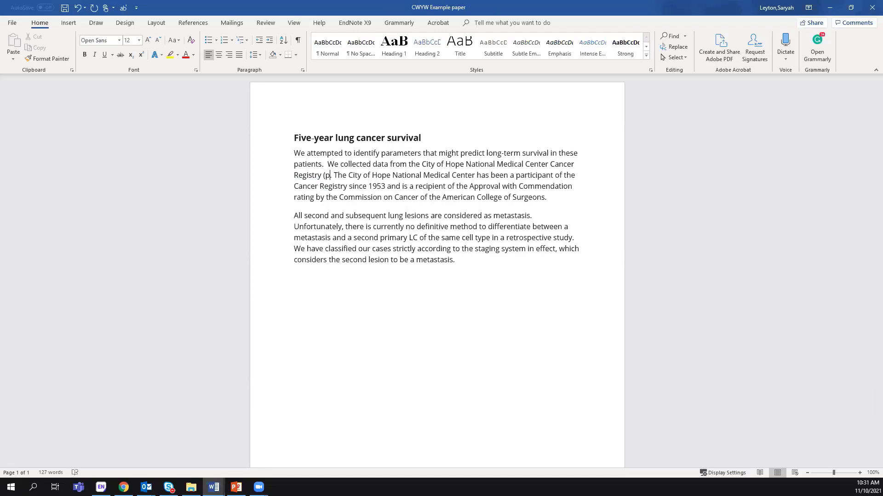
text(lace)
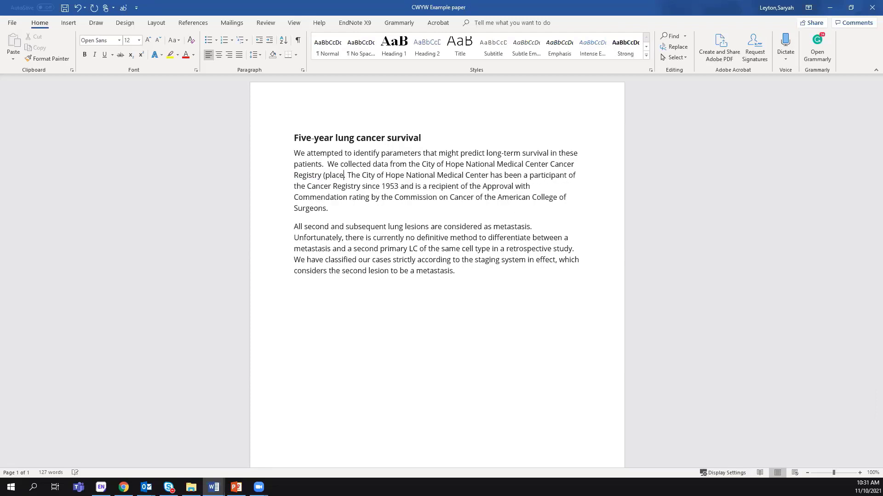
text(holder f)
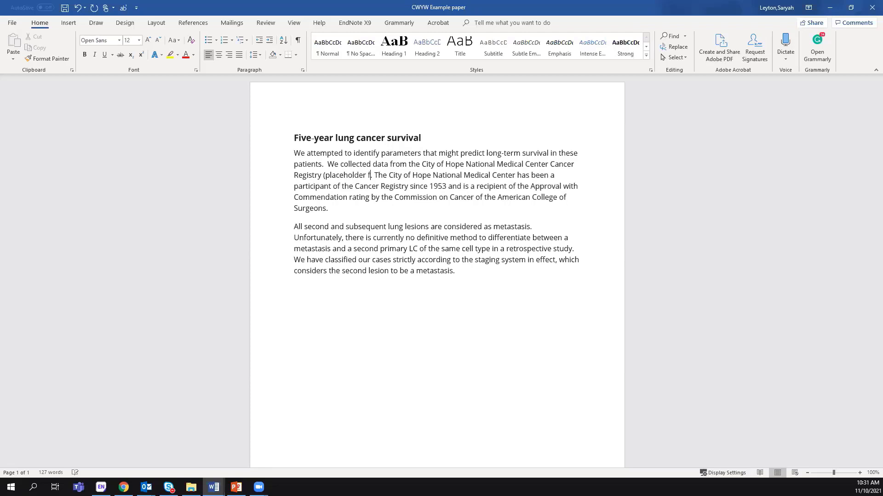
text(or J)
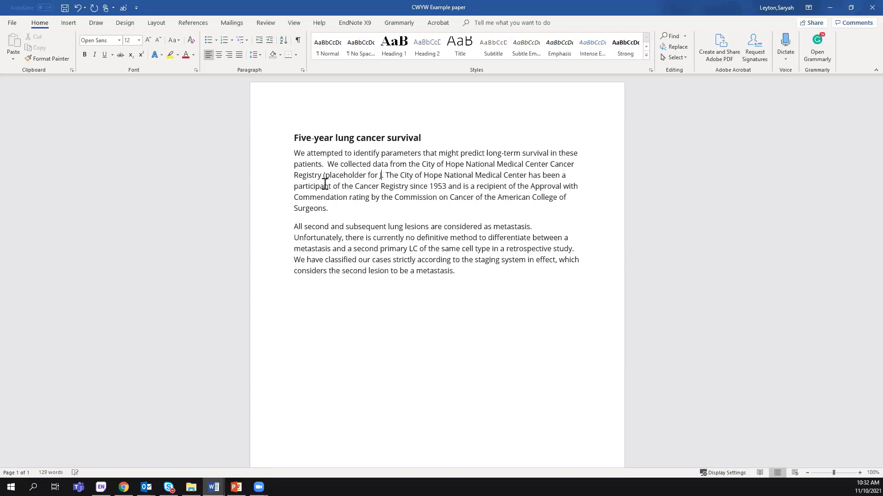
text(ohnson )
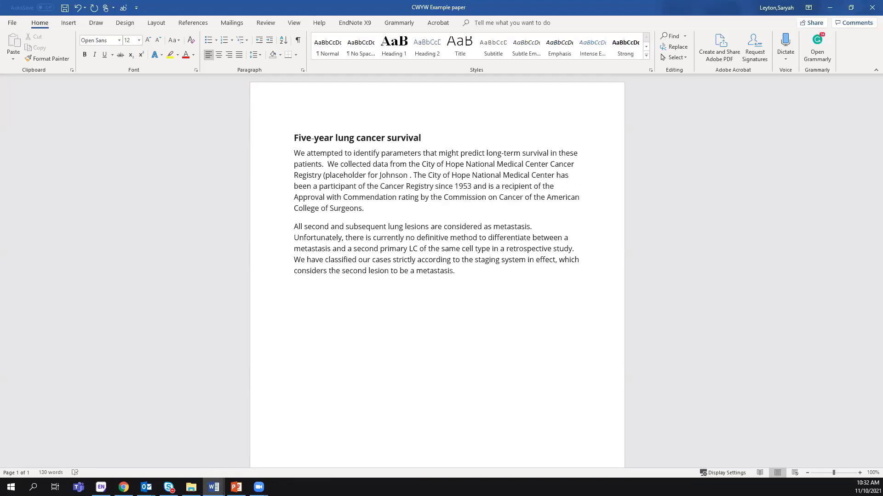
text(199)
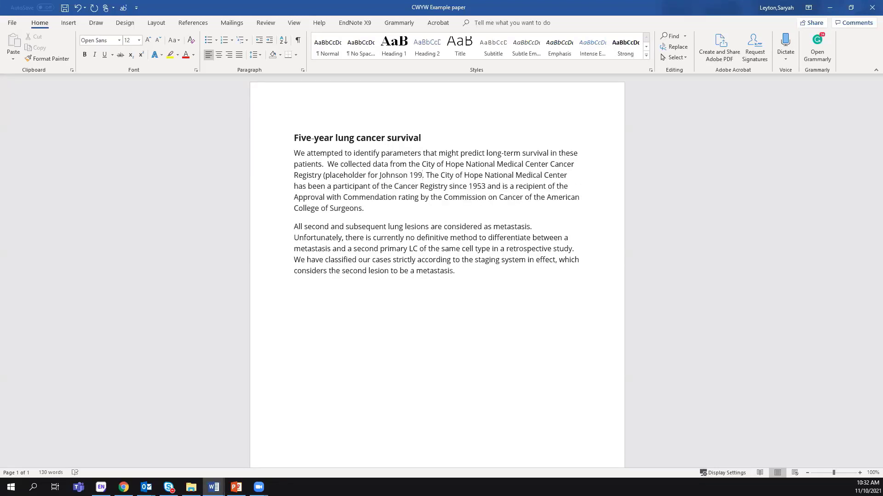
text(5 h)
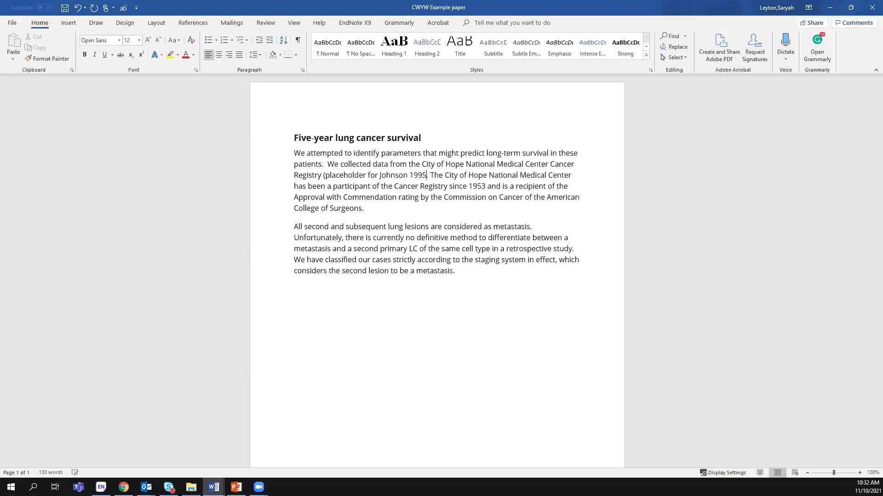
text(er)
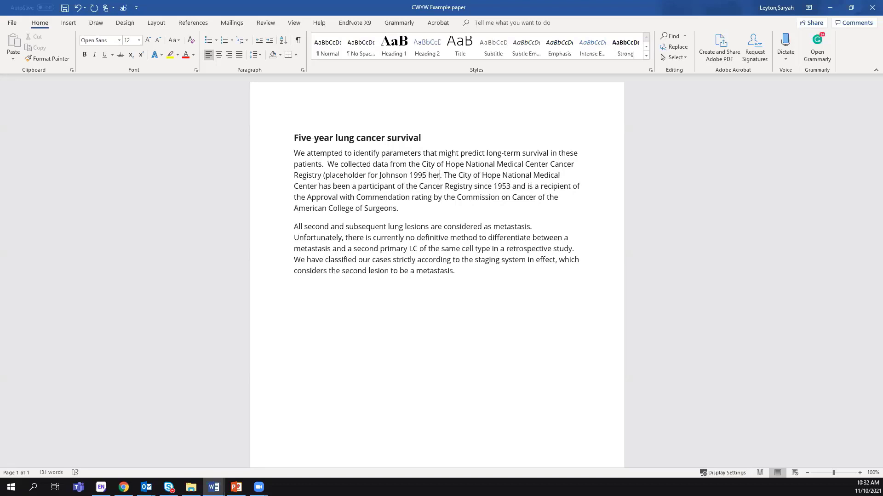
text(e))
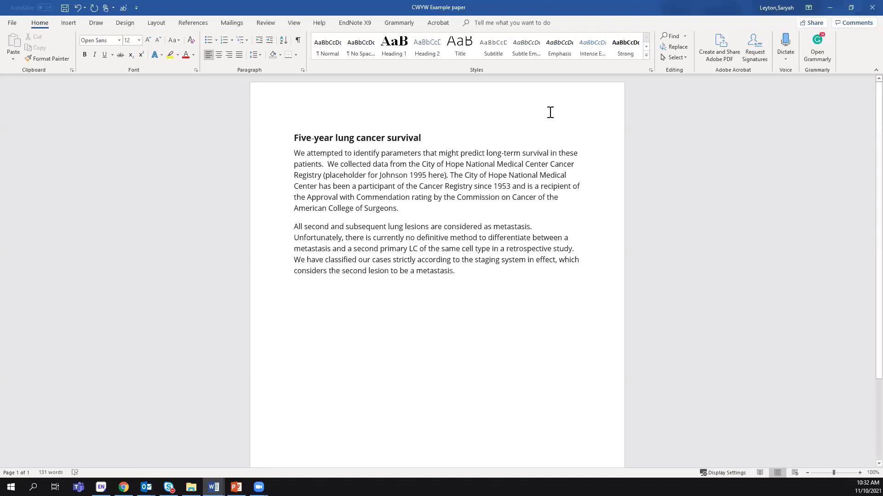
Add a parenthesised placeholder after "American College of Surgeons" for two author-year citations, one from 2020 and one from 2019.
click(396, 209)
text(()
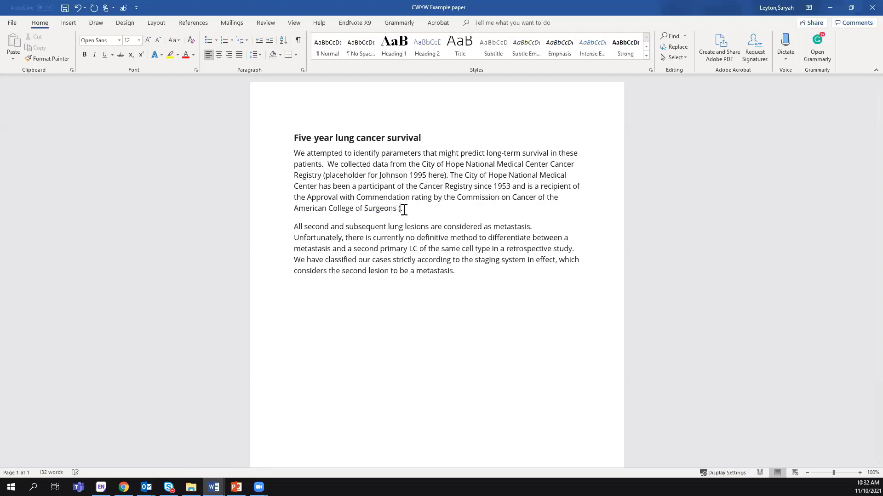
text(Colleen 2020, Matthew 2019).)
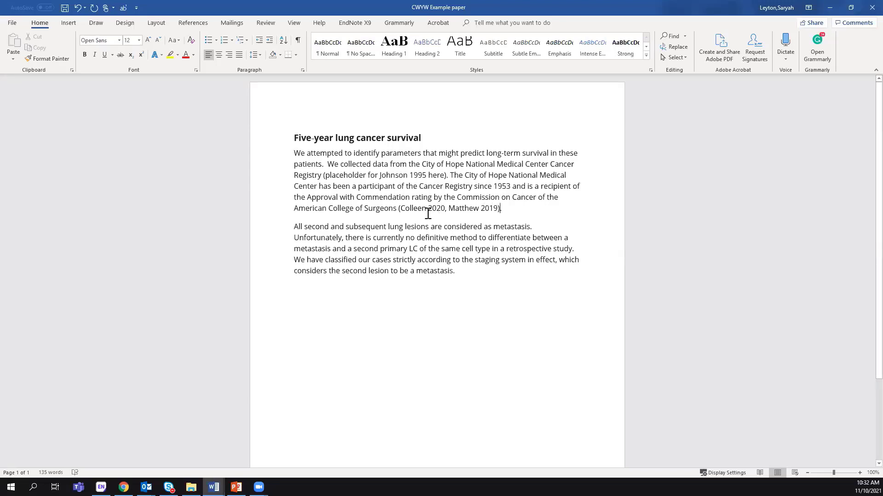
Add the topic "Surgery Outcomes" to the 2020 citation placeholder and "Lung Cancer Stats" to the 2019 one.
click(445, 209)
text(Surg)
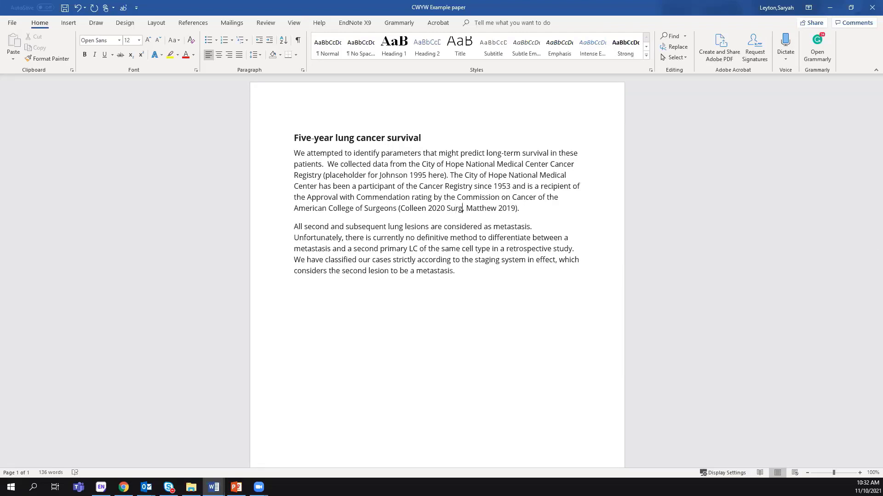
text(ery Outcomes)
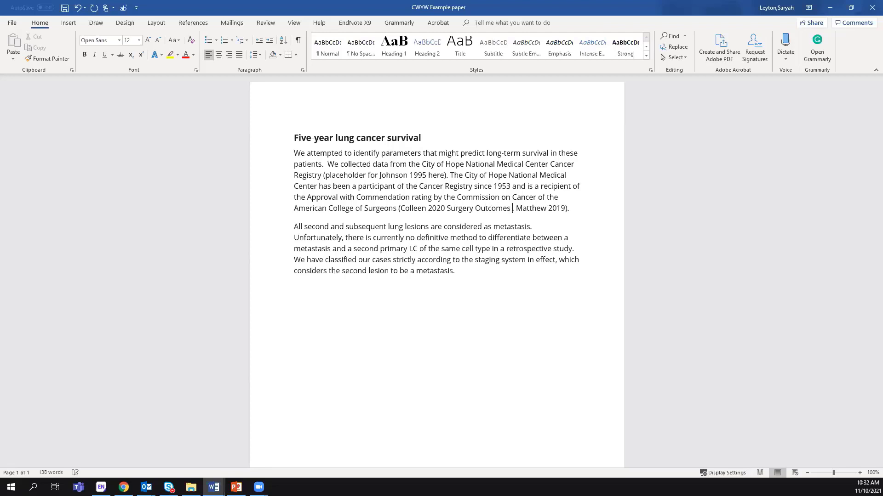
key(BackSpace)
text(Lung )
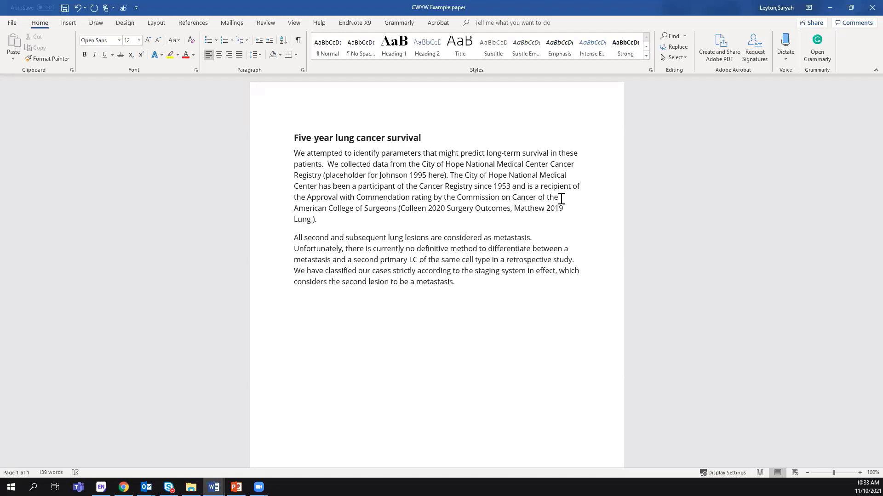
text(Cancere)
key(BackSpace)
text(Stats)
click(324, 179)
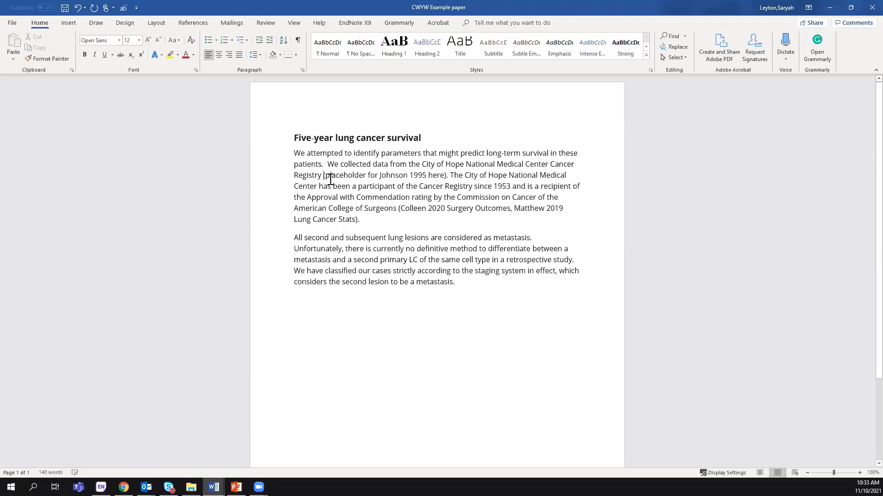
click(360, 176)
click(344, 175)
click(520, 208)
click(323, 176)
click(322, 176)
click(344, 27)
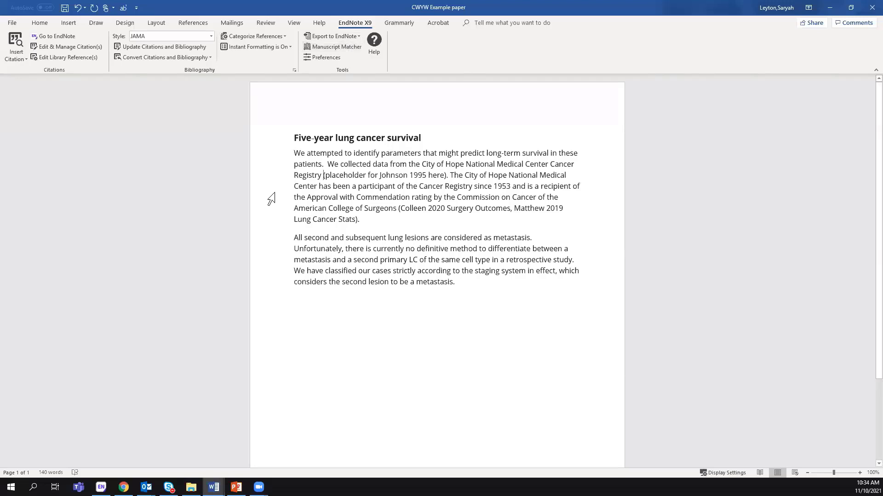
click(14, 43)
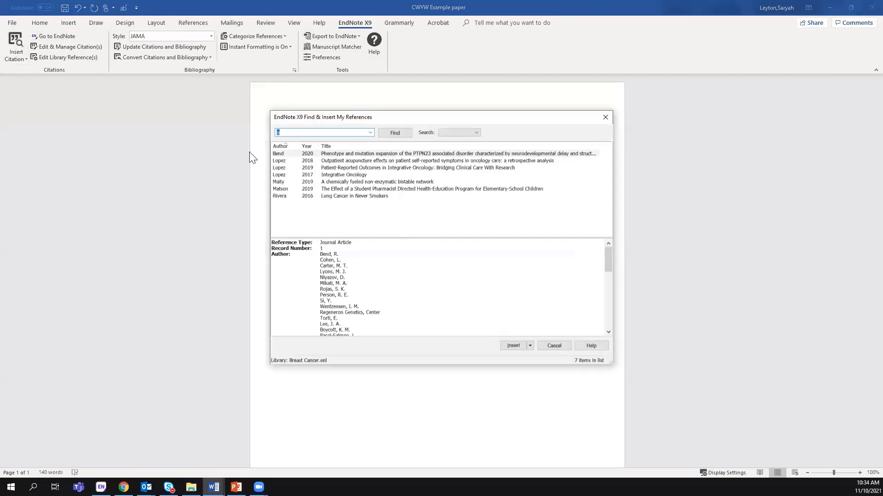
click(339, 133)
key(Return)
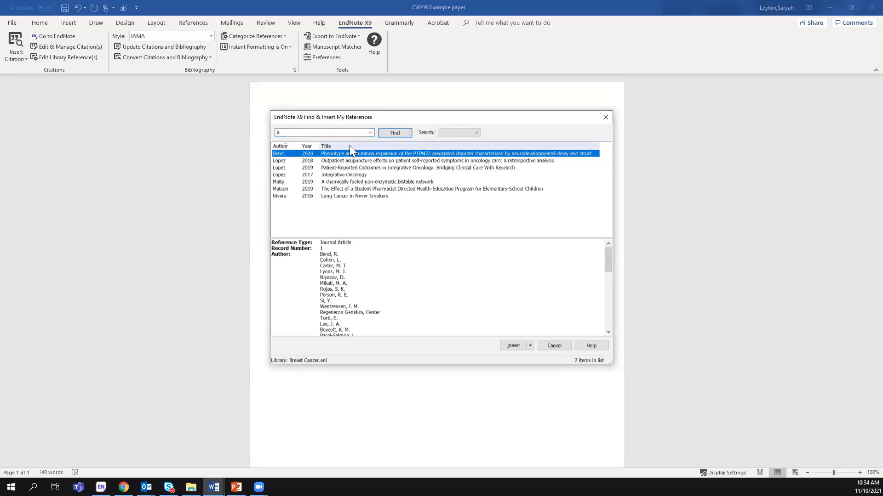
click(605, 118)
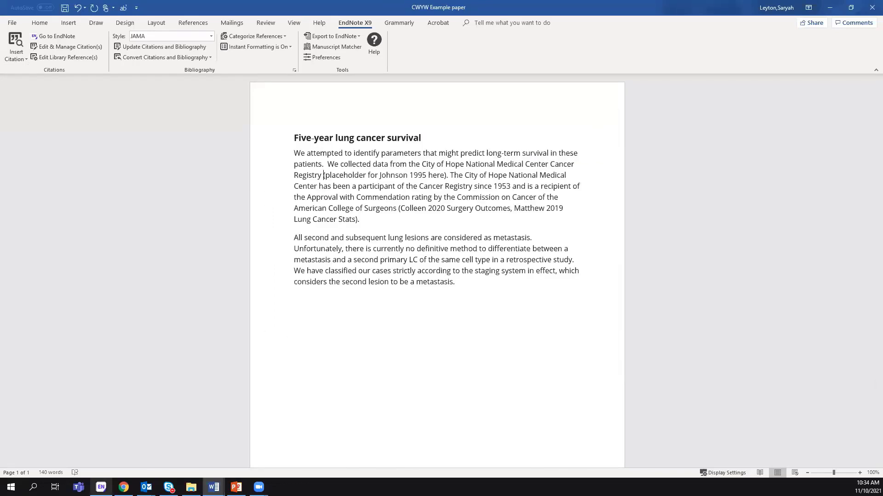
Switch to EndNote, close the "Breast Cancer" library and open the recently used demo library.
click(101, 487)
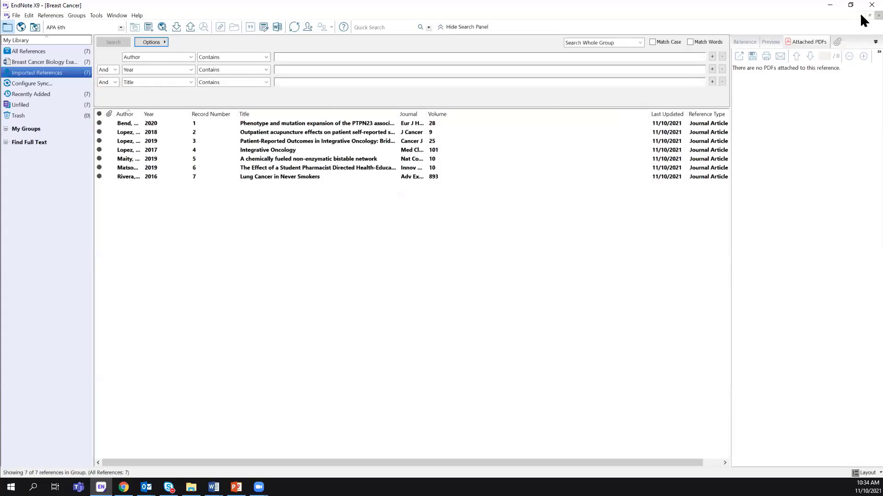
click(878, 15)
click(7, 15)
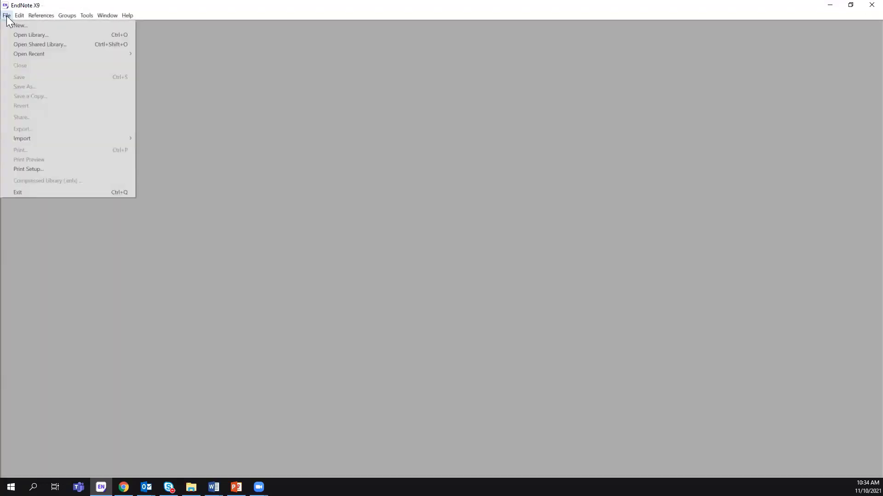
mouse_move(33, 52)
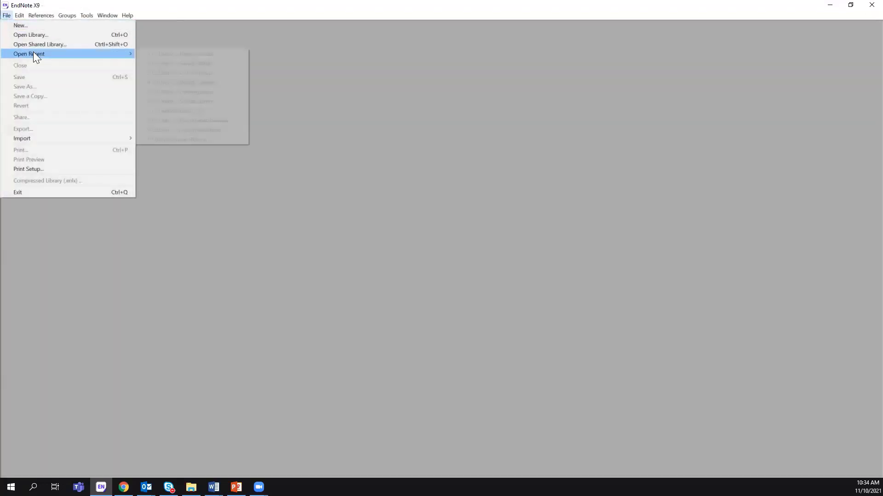
click(192, 63)
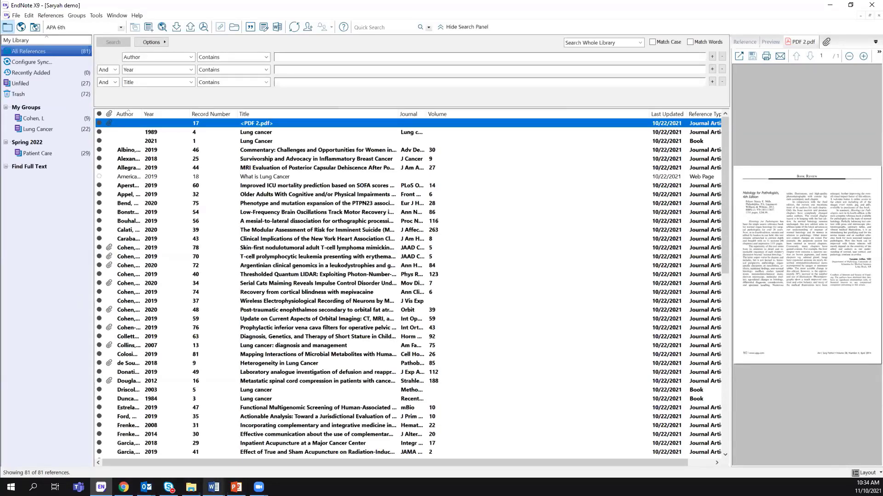
Return to the "CWYW Example paper" document in Word and insert the 1995 book "Lung cancer" as a citation before the first placeholder.
click(213, 487)
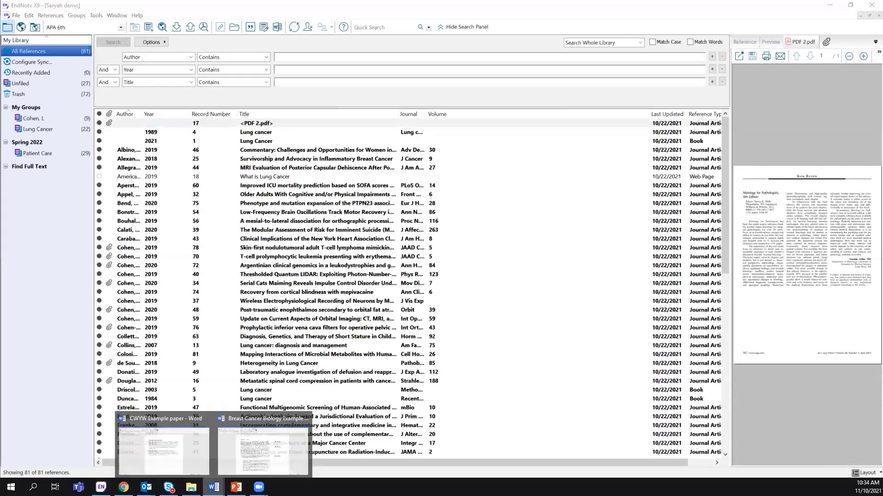
click(164, 464)
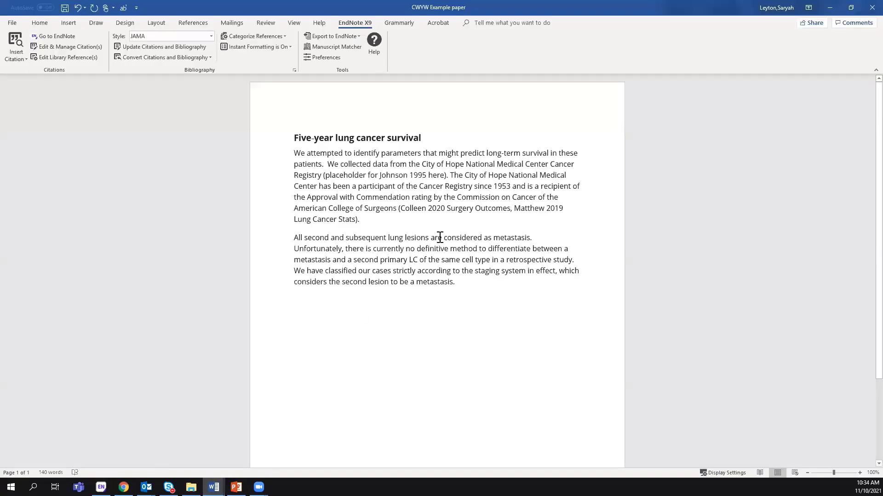
click(324, 175)
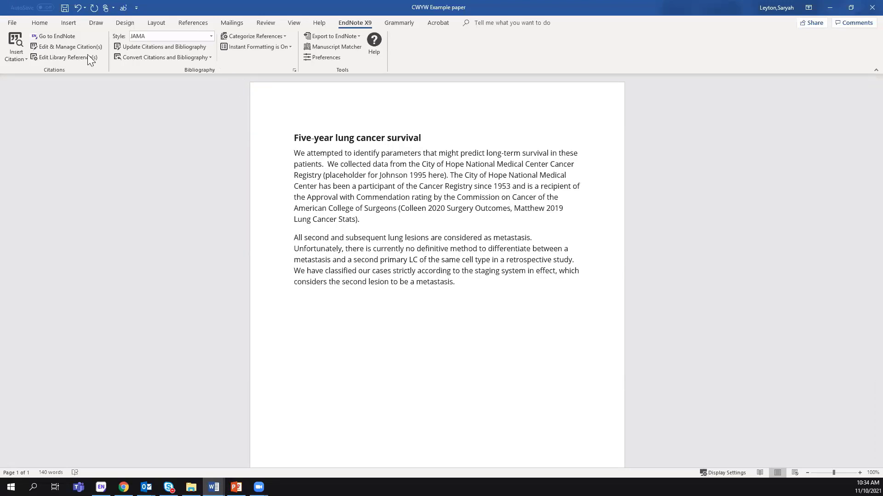
click(13, 40)
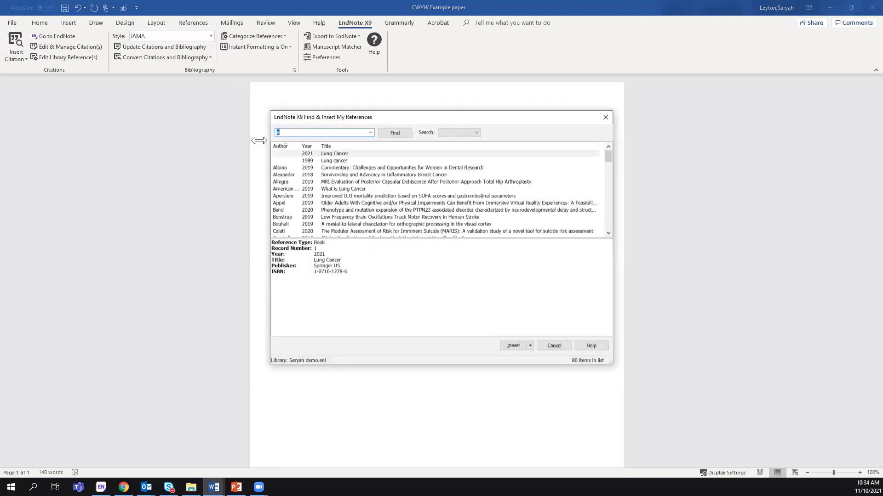
scroll(318, 188, down, 10)
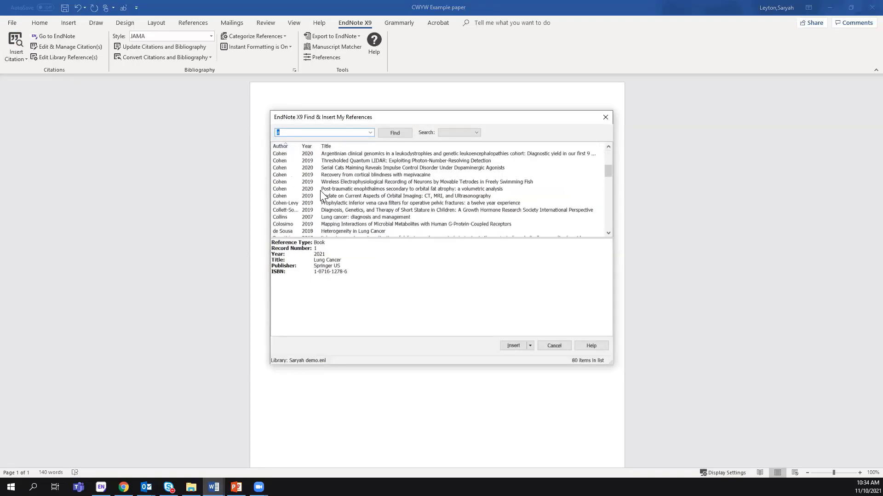
scroll(321, 193, down, 3)
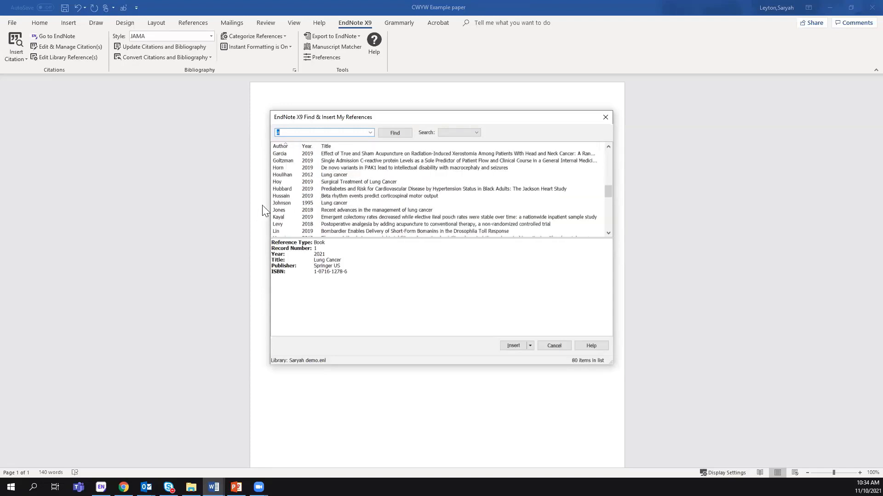
click(284, 204)
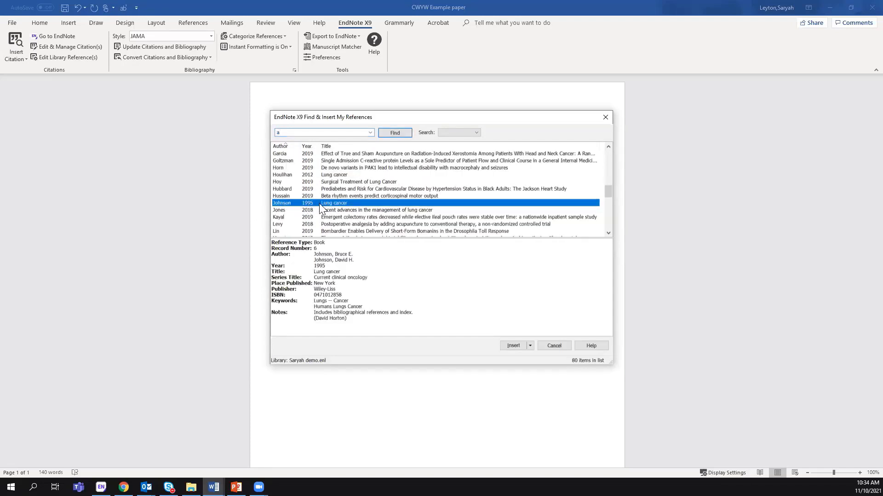
click(511, 347)
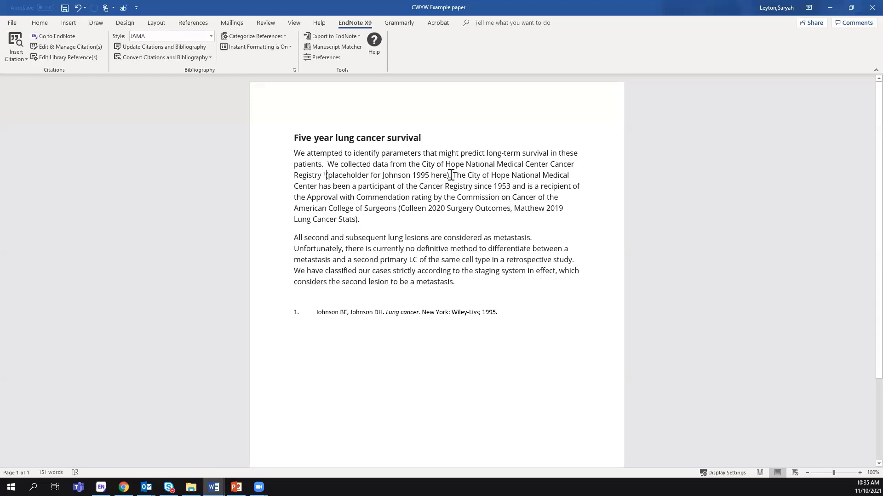
Delete the 1995 placeholder text and its parentheses after the inserted citation following "Registry".
drag(447, 176, 340, 175)
key(Delete)
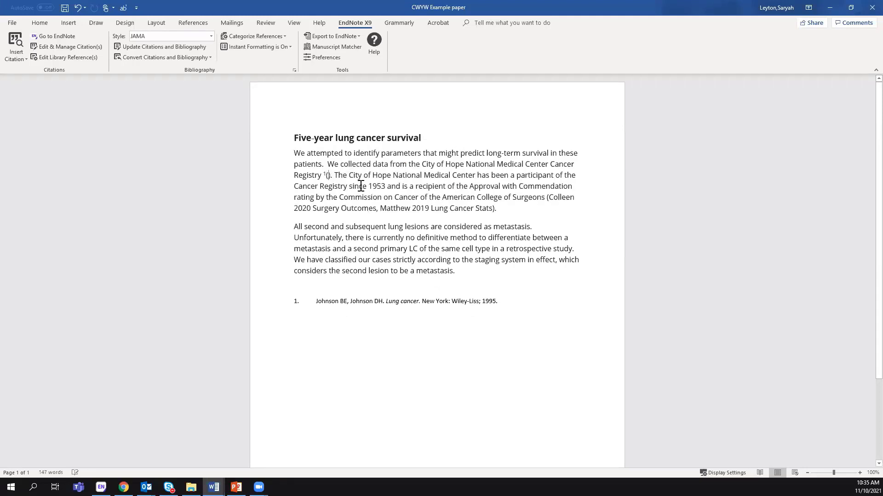
key(BackSpace)
key(BackSpace)
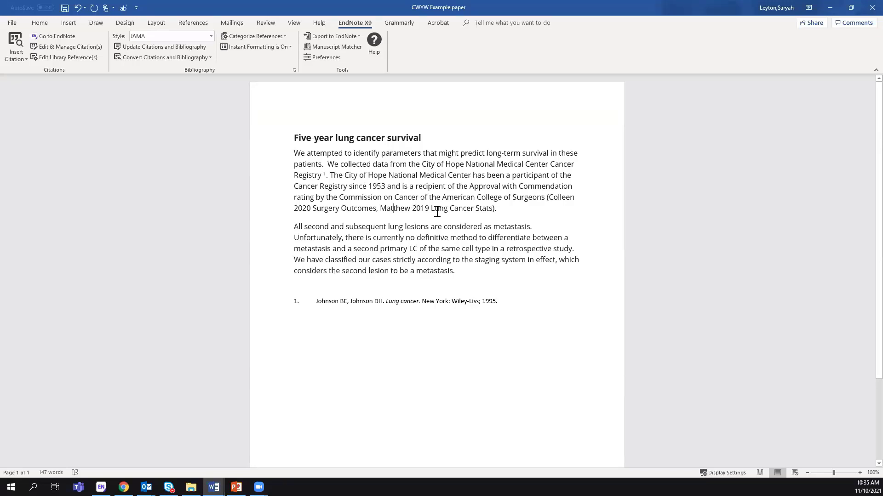
scroll(437, 210, down, 1)
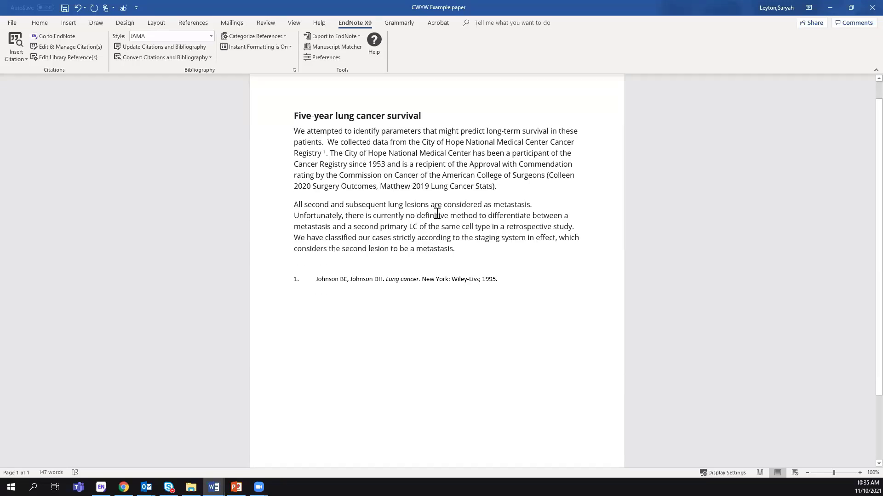
scroll(437, 211, up, 1)
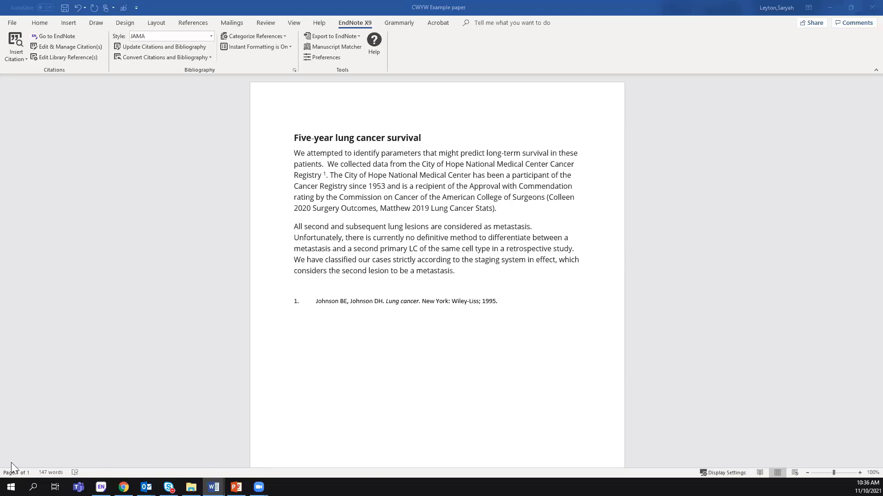
Switch to File Explorer and select the "JAMA - Example" style file in the Styles folder of the EndNote documents folder.
click(191, 487)
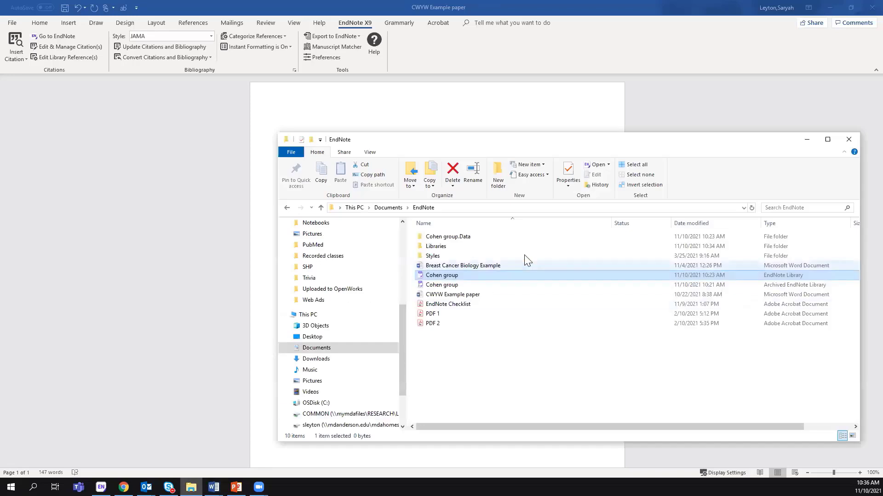
click(421, 209)
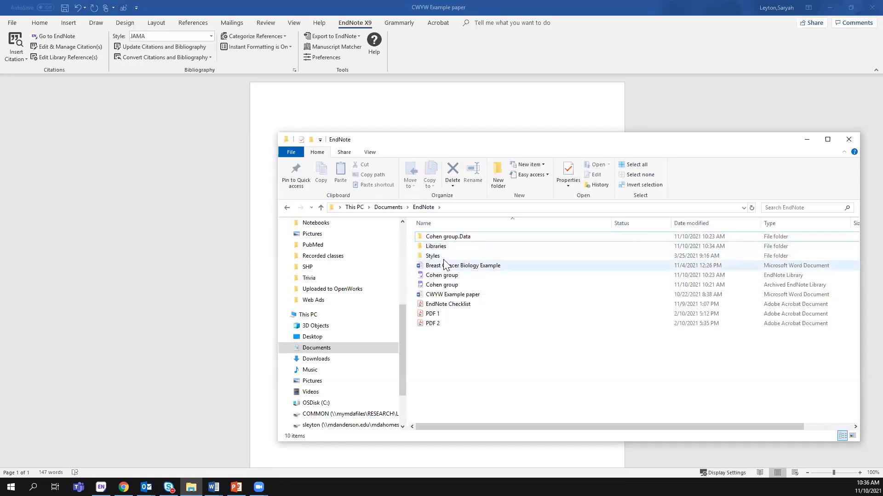
double_click(445, 258)
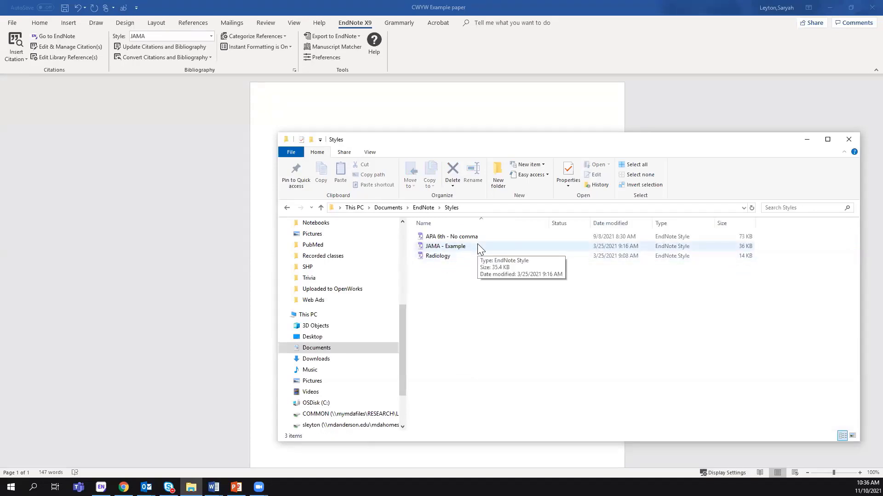
click(456, 247)
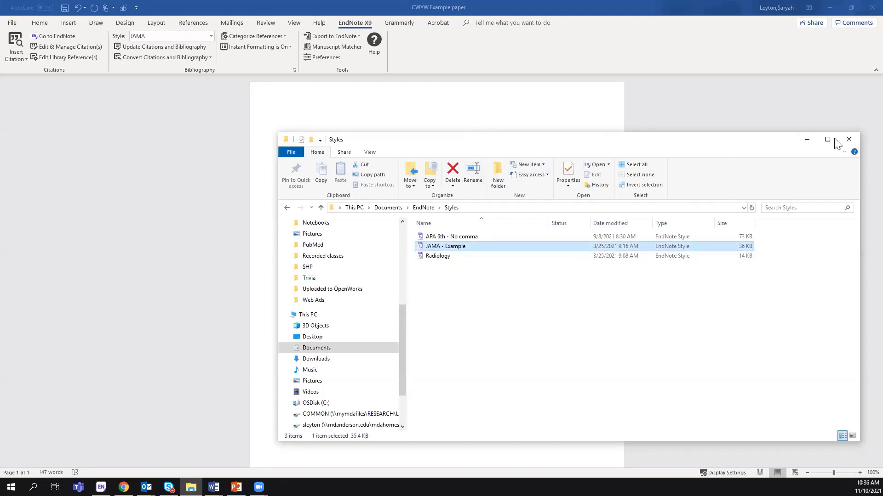
click(807, 140)
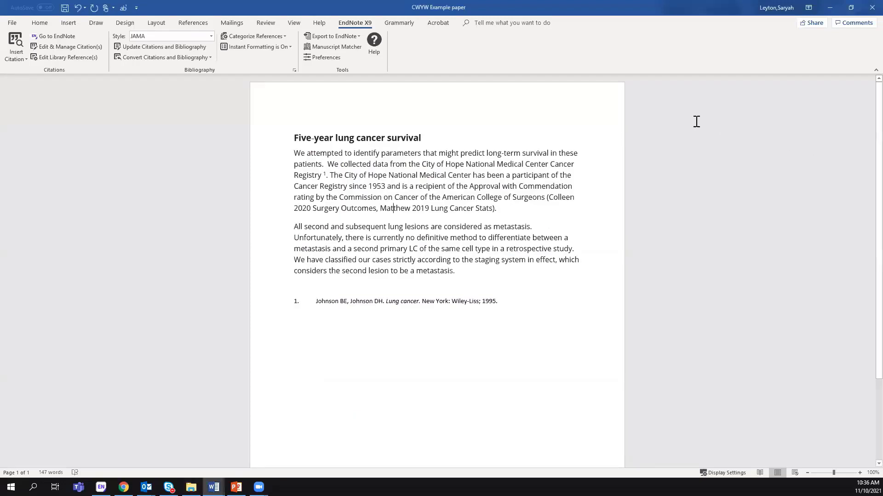
click(211, 36)
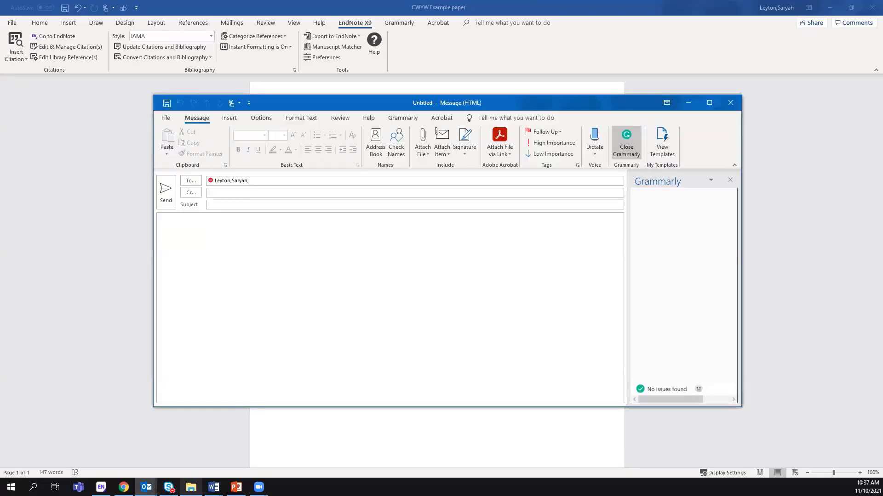
Attach the "JAMA - Example" style file to the new Outlook message and return to the Word document.
click(191, 487)
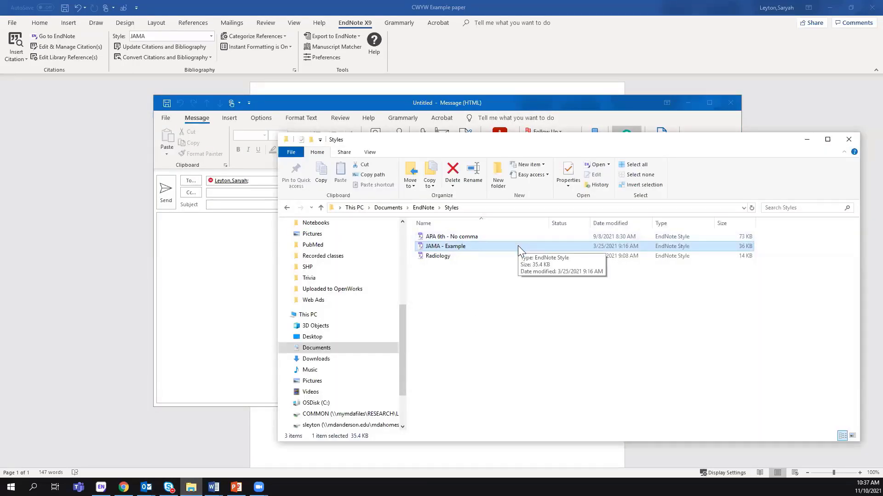
drag(519, 247, 224, 262)
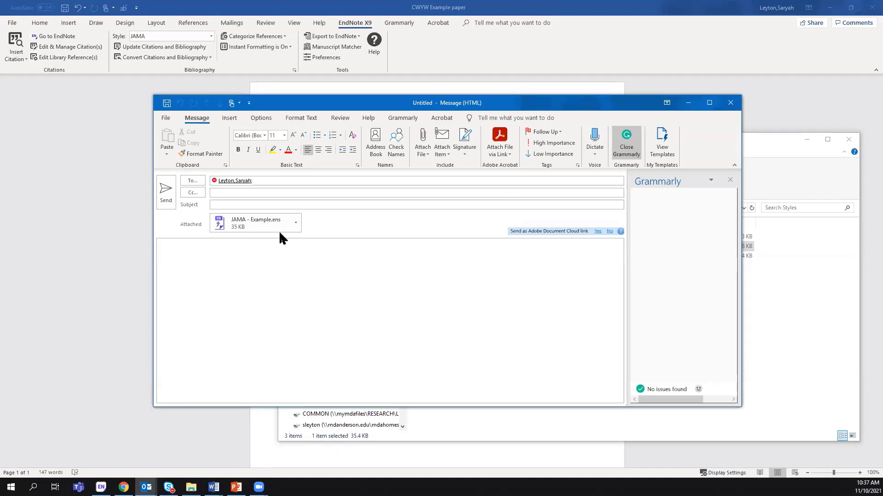
click(688, 103)
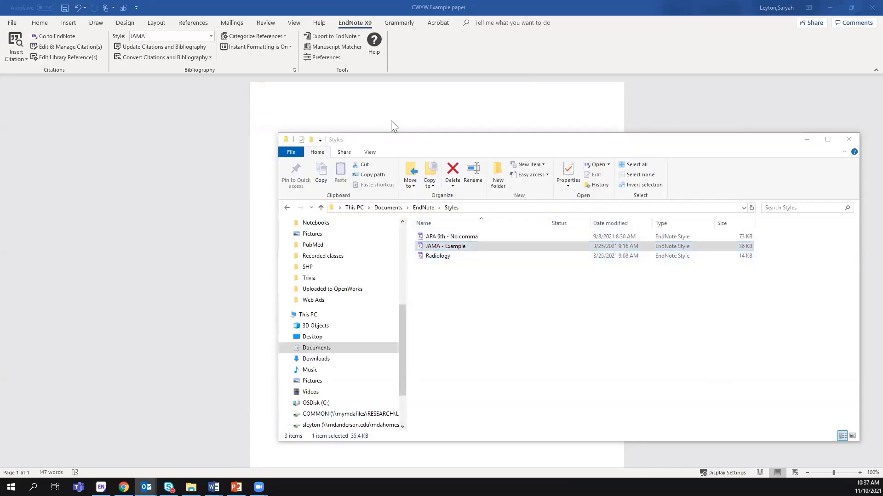
click(428, 122)
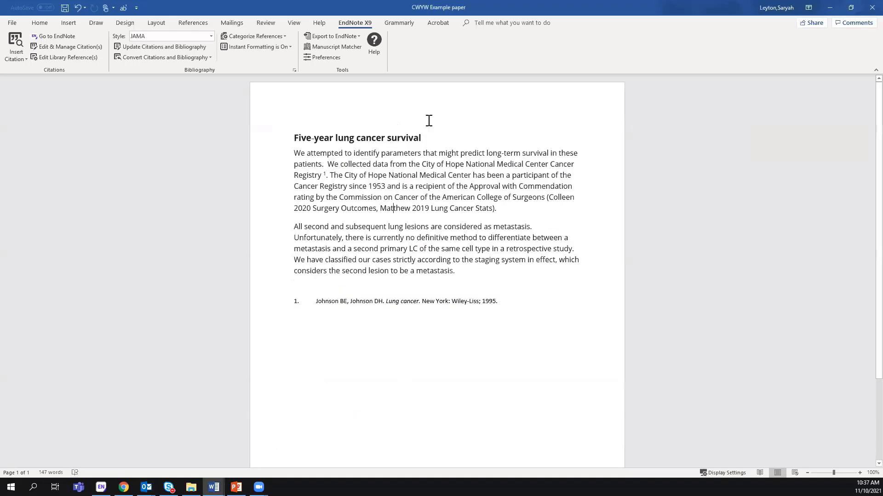
Change the document's EndNote citation style to "JAMA - Example" and examine the reformatted in-text citation.
click(211, 36)
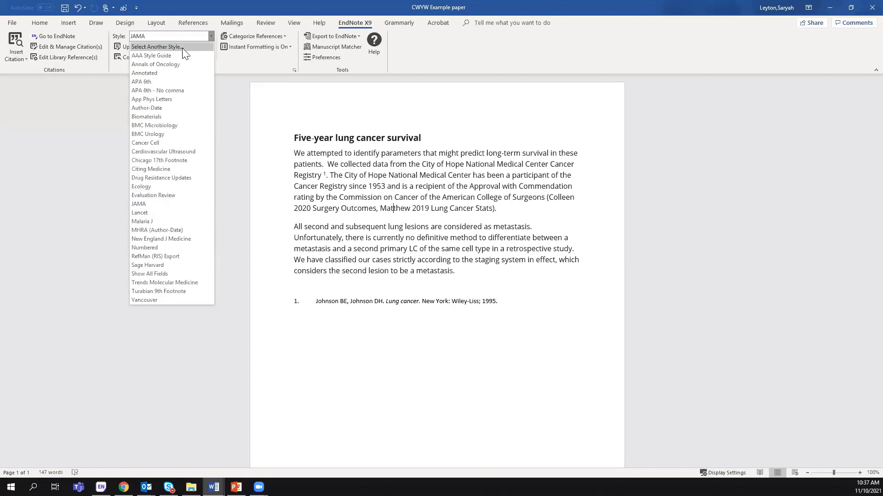
click(195, 48)
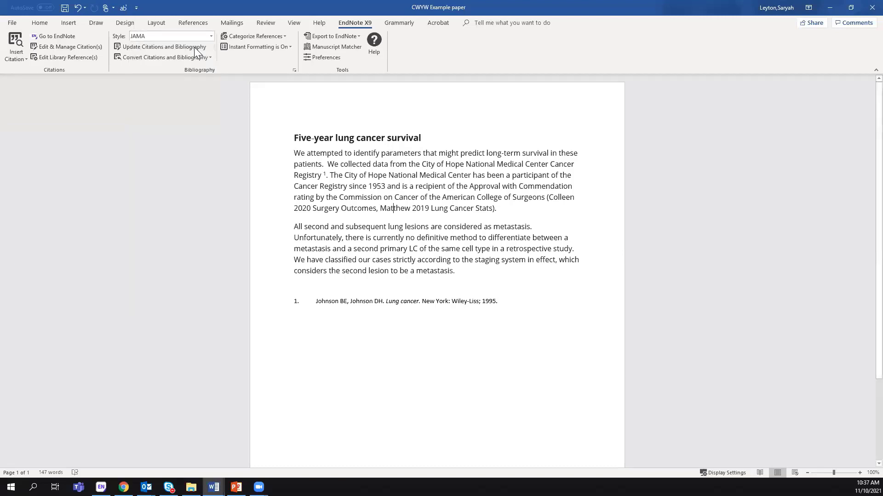
click(387, 231)
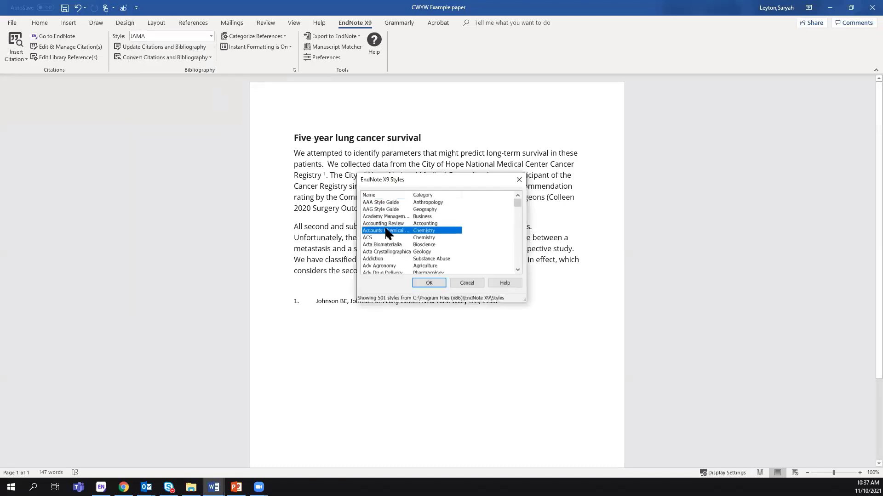
text(jama)
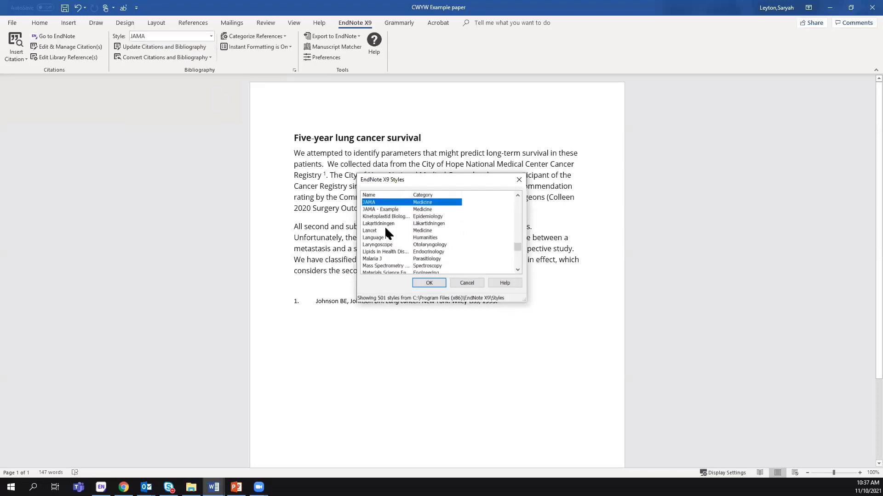
click(380, 209)
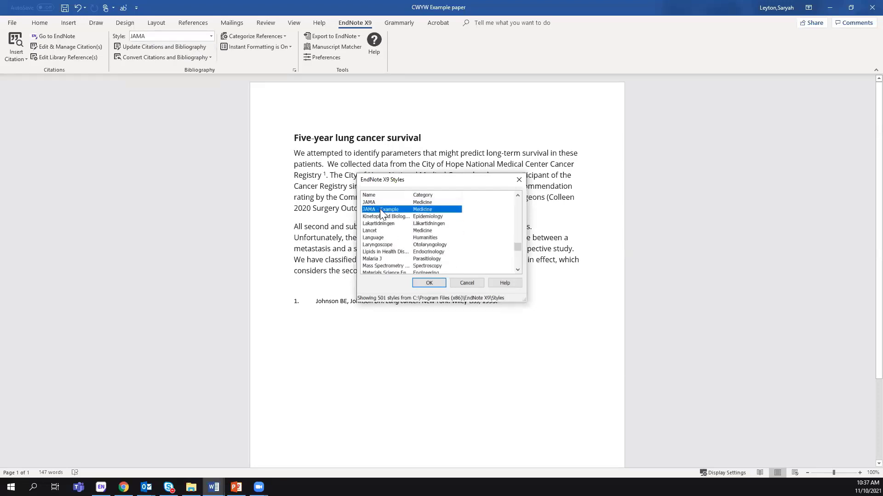
click(438, 283)
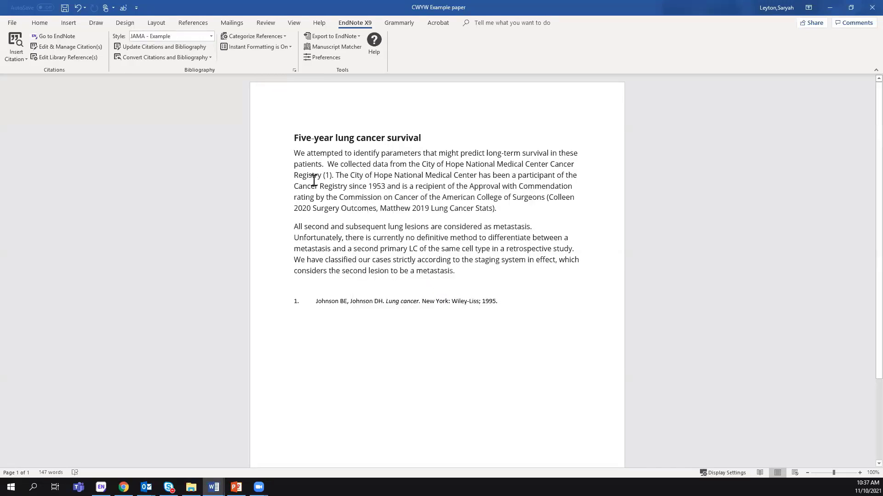
drag(318, 175, 338, 177)
click(400, 208)
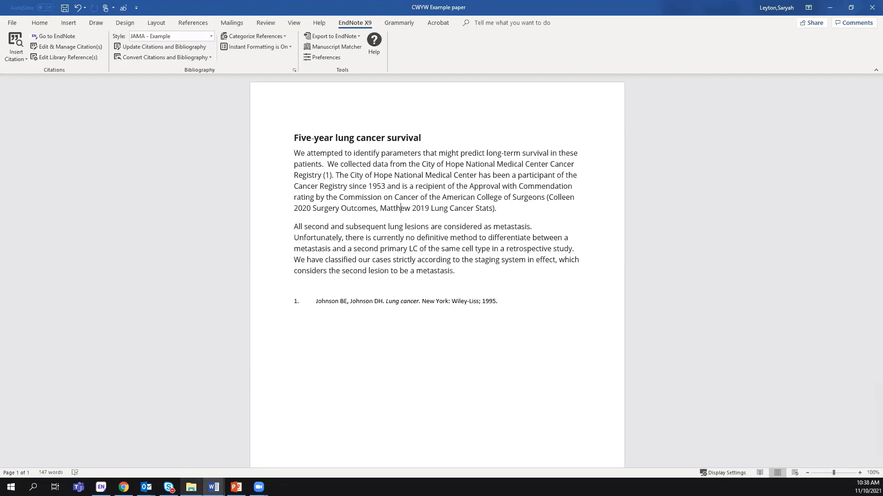
Switch to Firefox, open EndNote online from endnote.com and sign out of the active account.
mouse_move(191, 487)
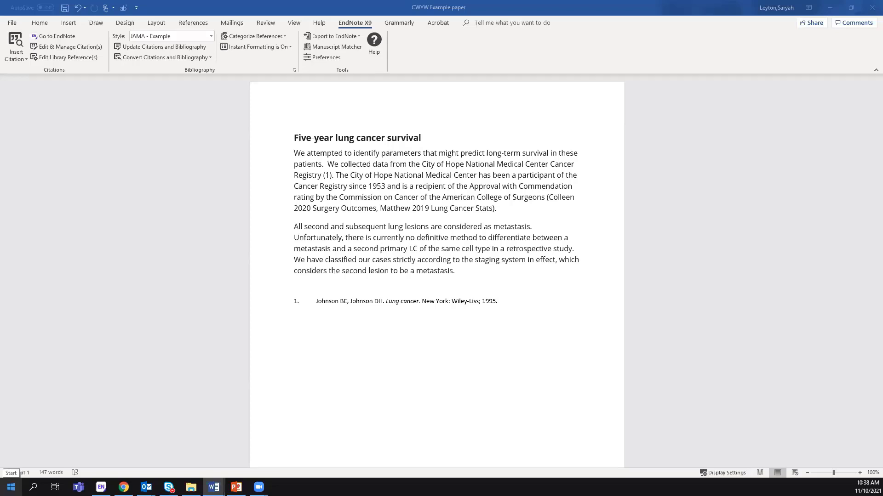
click(11, 487)
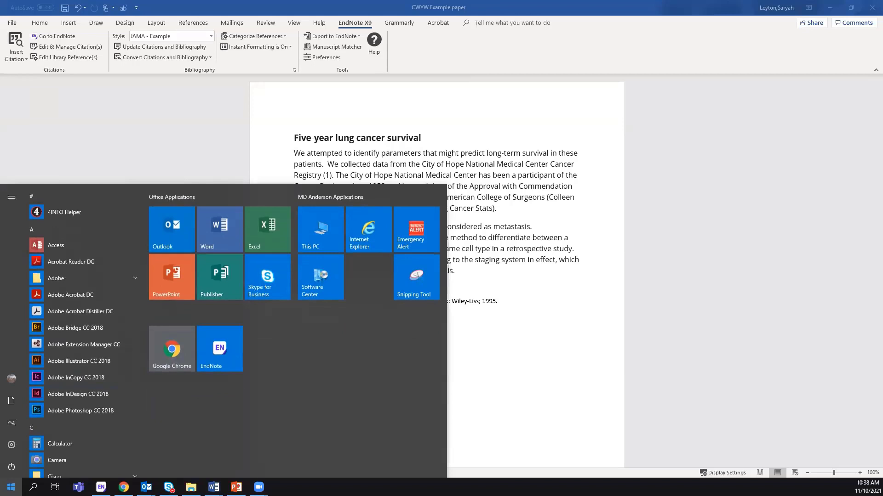
scroll(83, 387, down, 5)
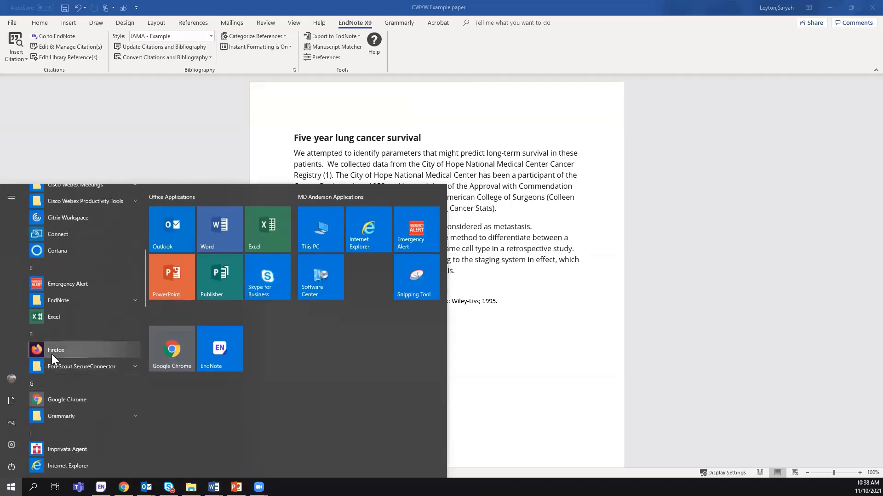
click(78, 351)
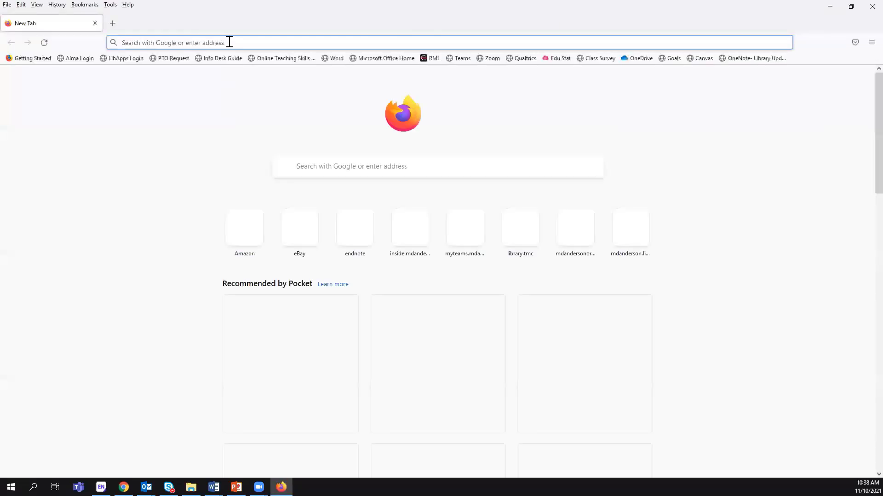
text(en)
key(End)
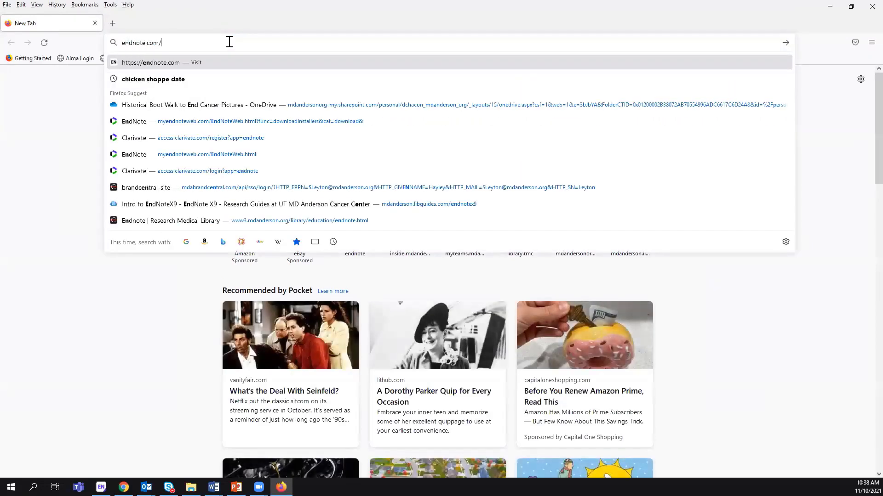
key(Return)
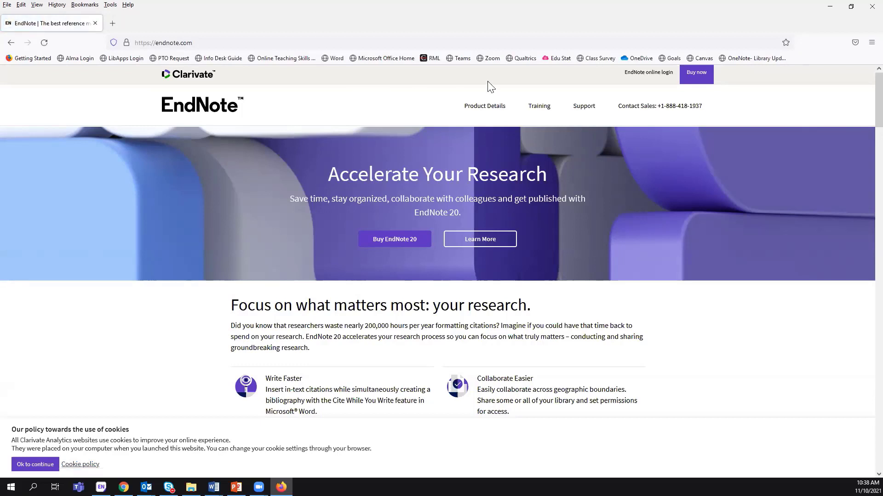
click(645, 73)
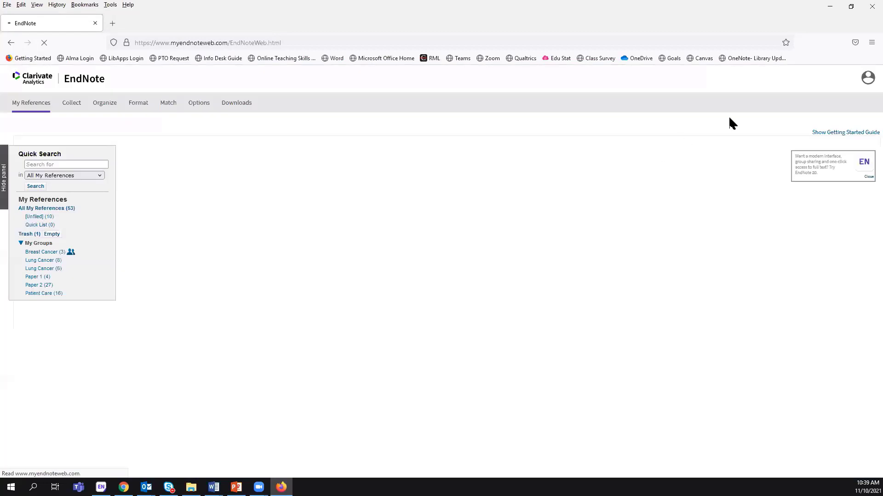
click(859, 79)
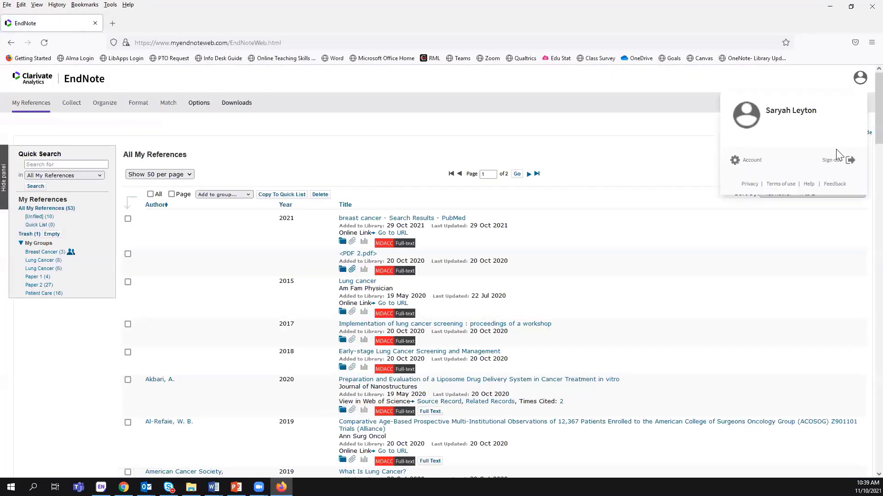
click(835, 161)
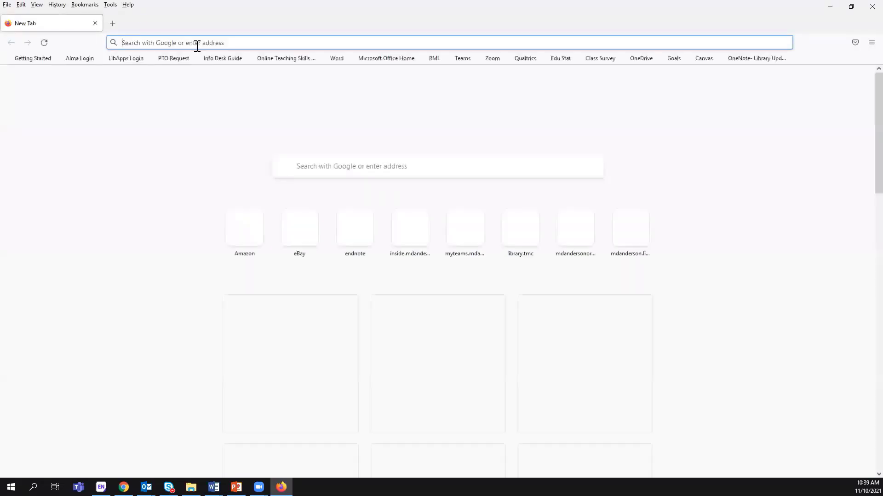
Open the EndNote online login from endnote.com, view the new-member registration form and return to the sign-in page.
click(197, 46)
text(e)
click(197, 46)
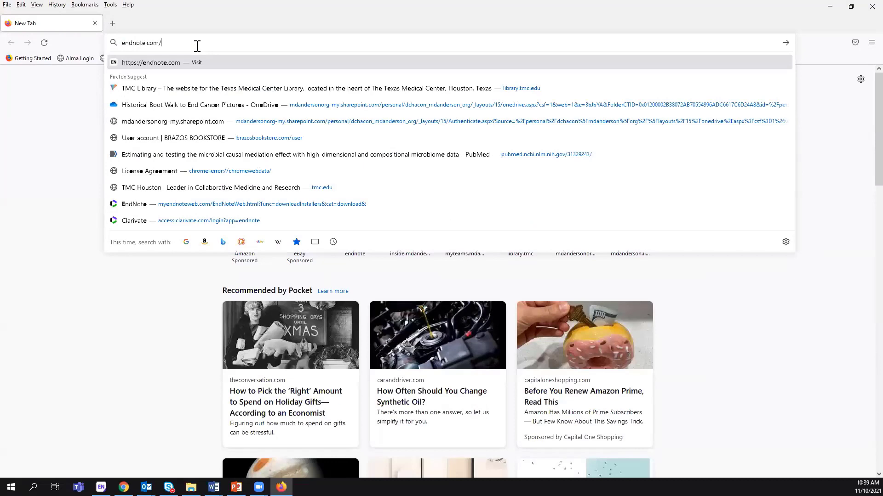
key(Return)
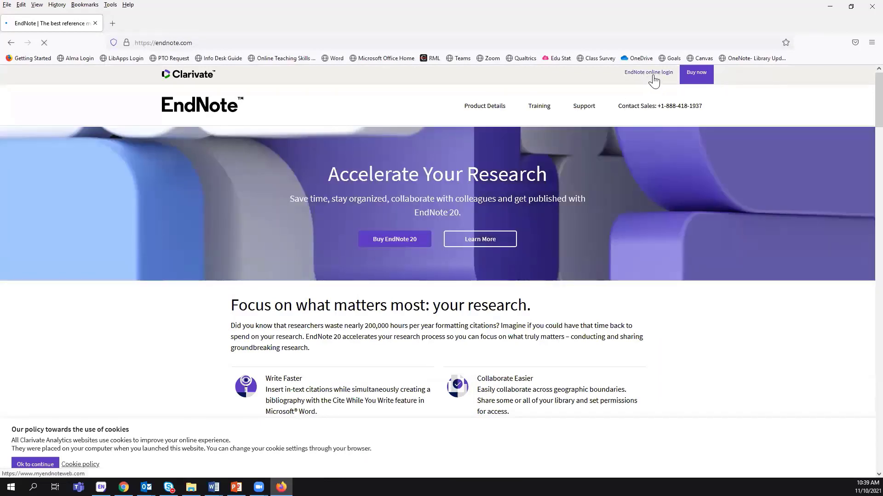
click(652, 75)
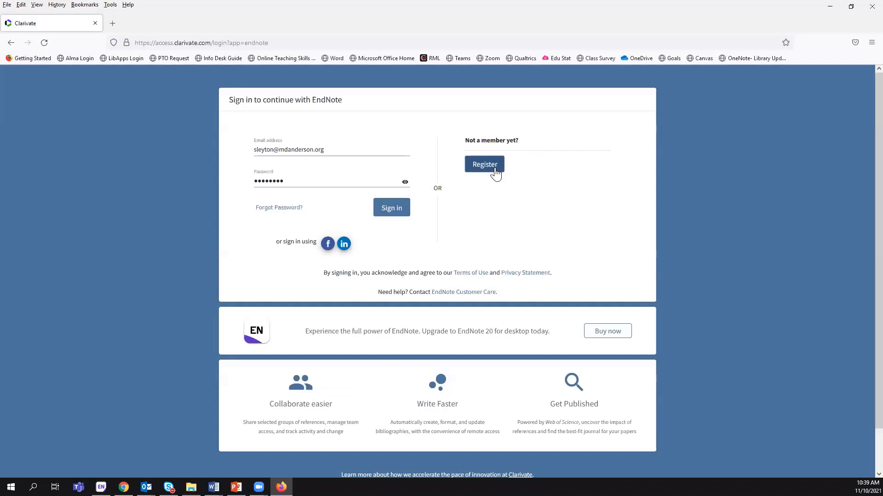
click(495, 172)
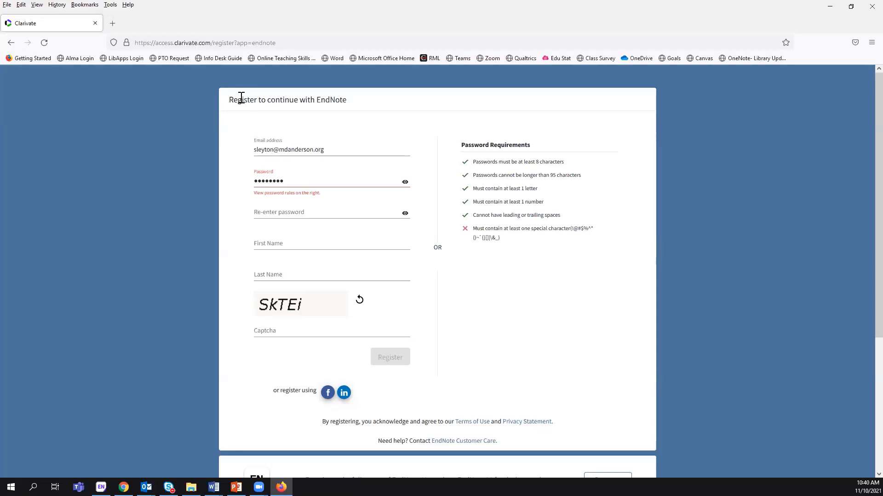
click(10, 42)
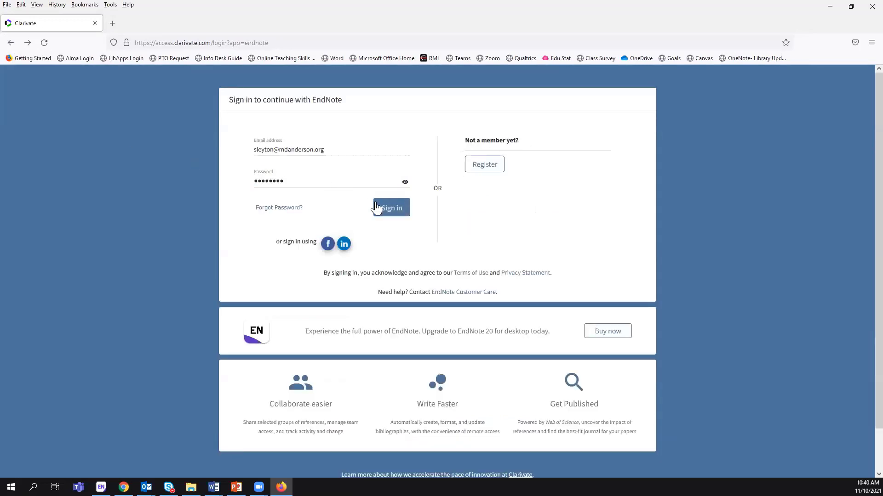
Sign in to EndNote online with the account password and decline the browser's offer to update the saved login.
drag(323, 182, 246, 178)
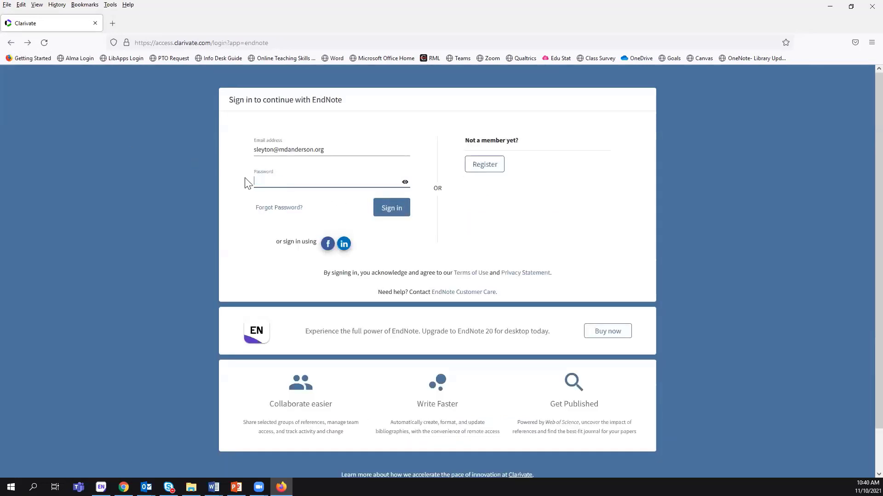
key(BackSpace)
text(•••)
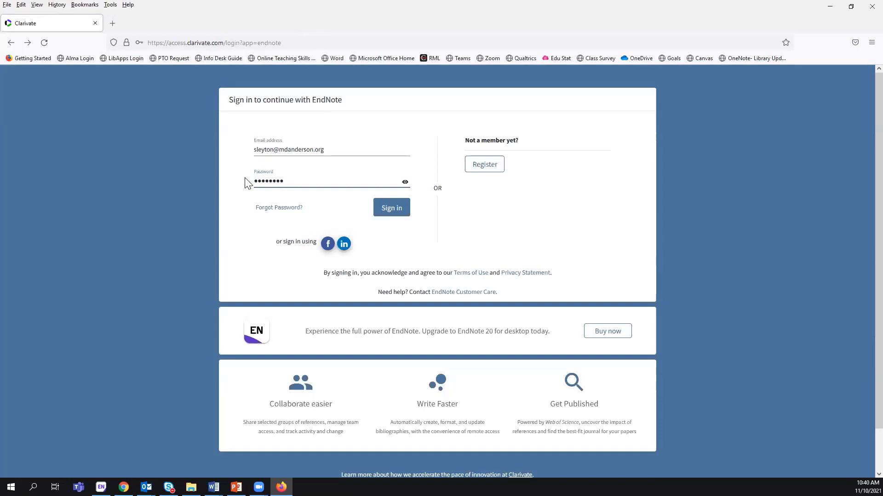
key(Return)
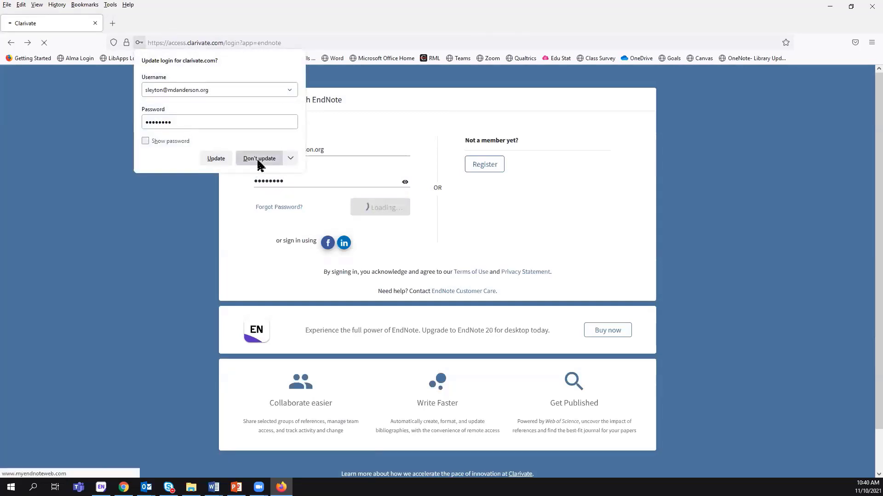
click(258, 161)
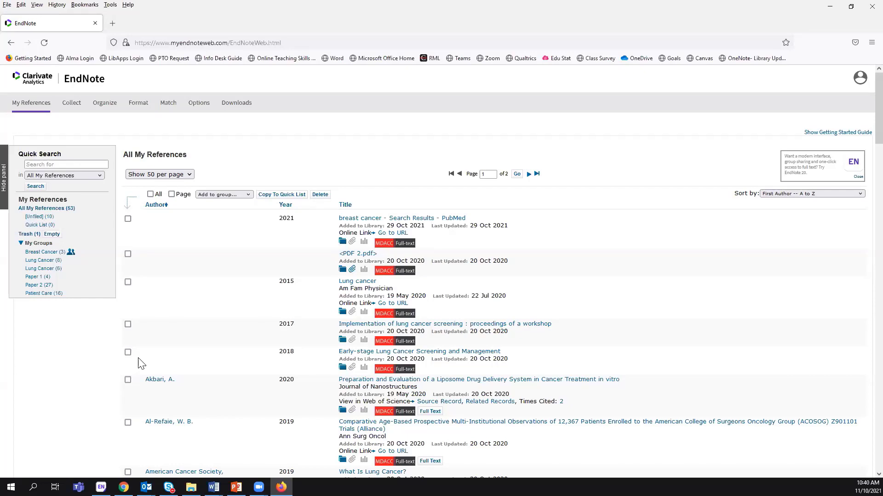
Add the Capture Reference tool from EndNote online's downloads to the browser's bookmarks bar.
click(236, 103)
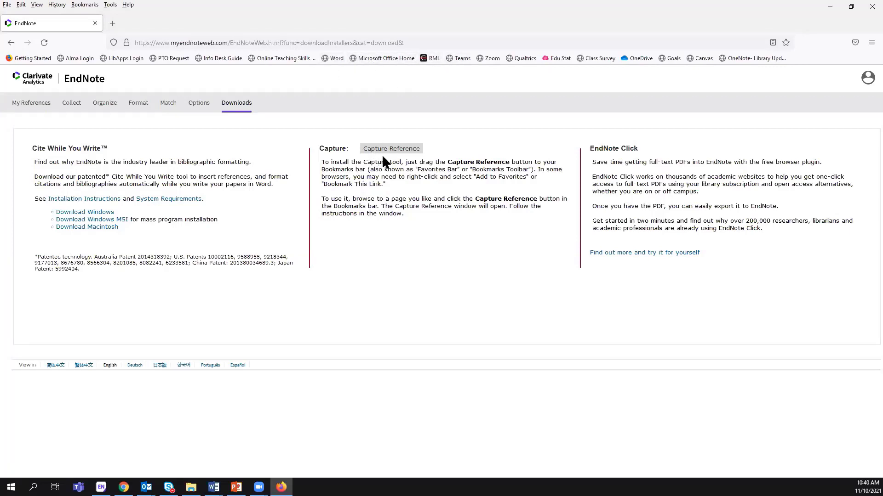
drag(391, 153, 361, 59)
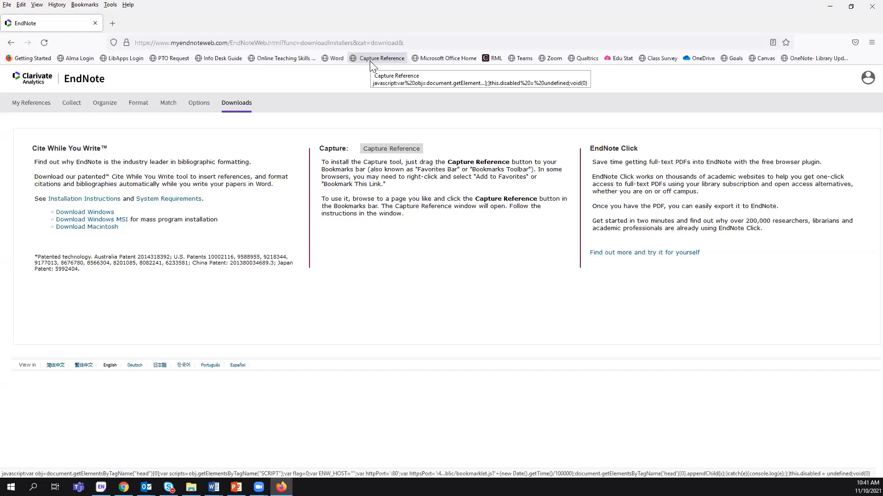
From the Research Medical Library site in a new tab, search PubMed for "Cancer" and filter the results to MD Anderson Authors.
click(111, 24)
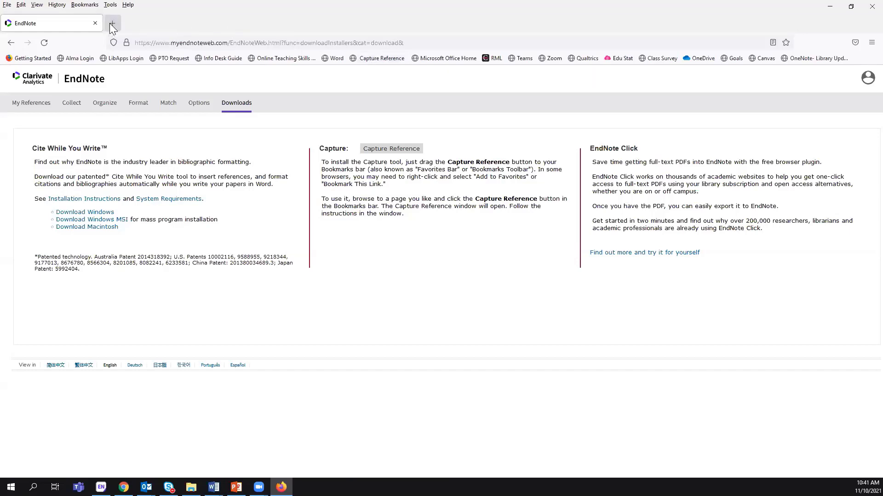
click(494, 58)
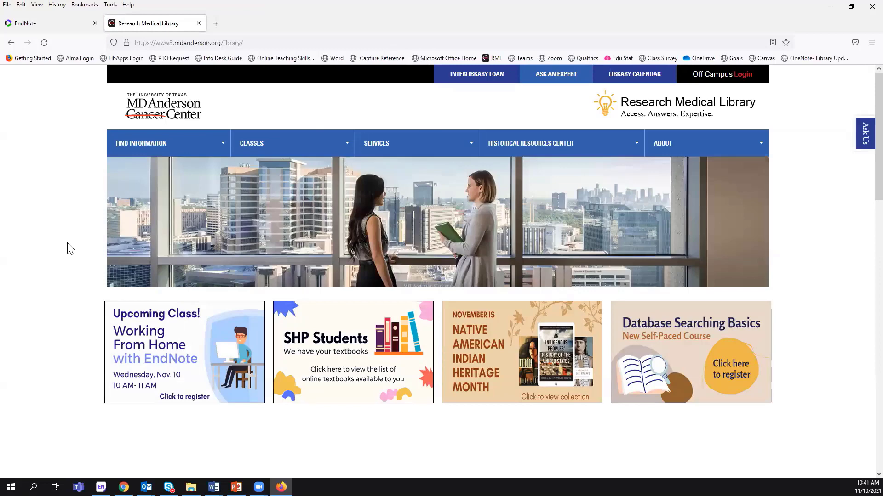
scroll(70, 248, down, 5)
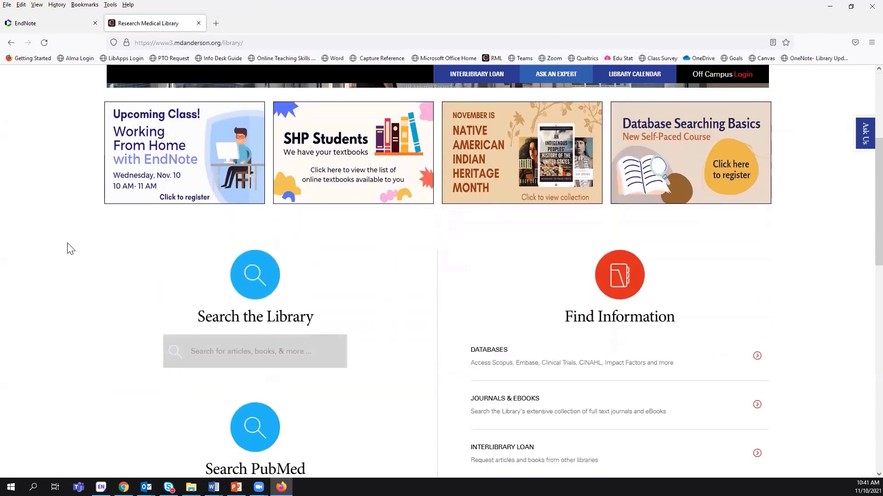
scroll(70, 248, down, 2)
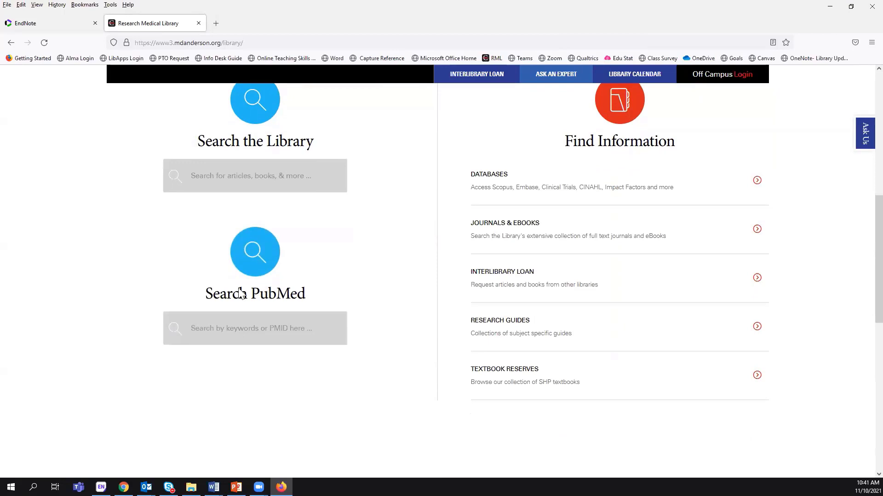
click(259, 336)
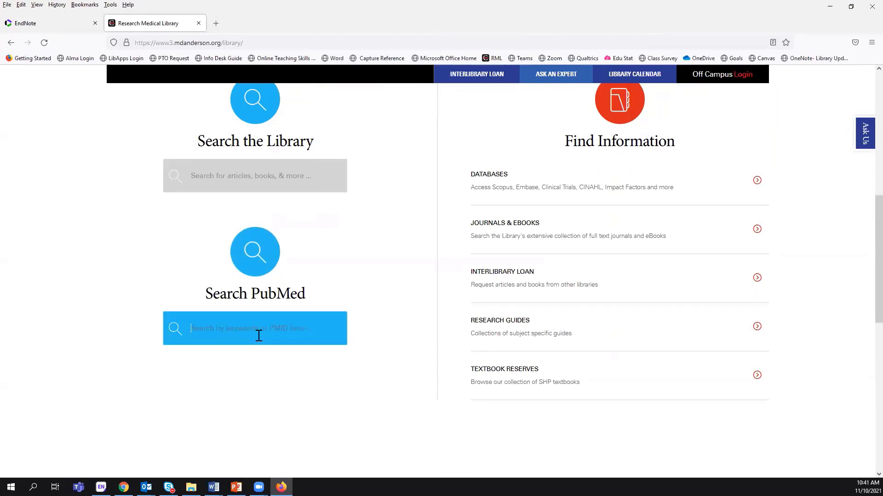
text(Cancer)
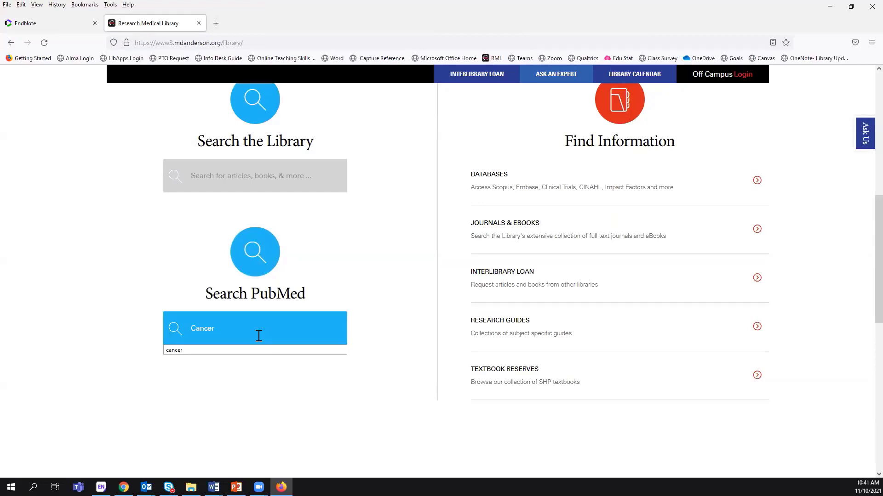
key(Return)
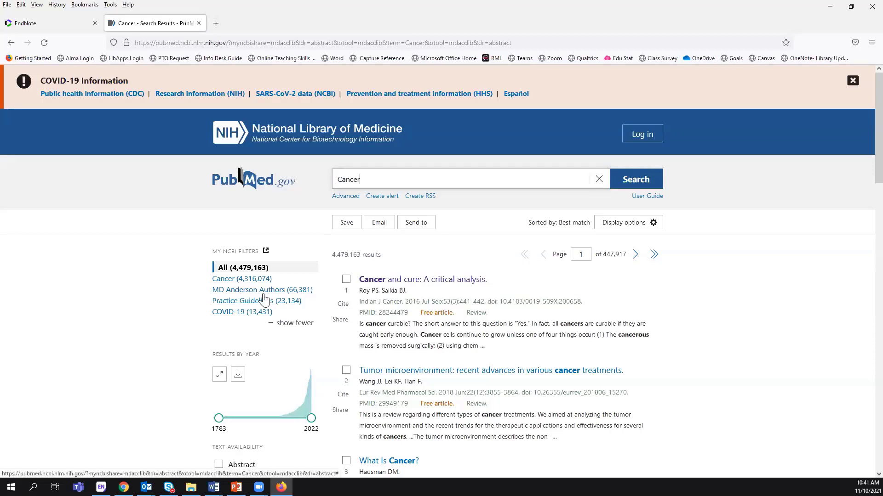
click(248, 295)
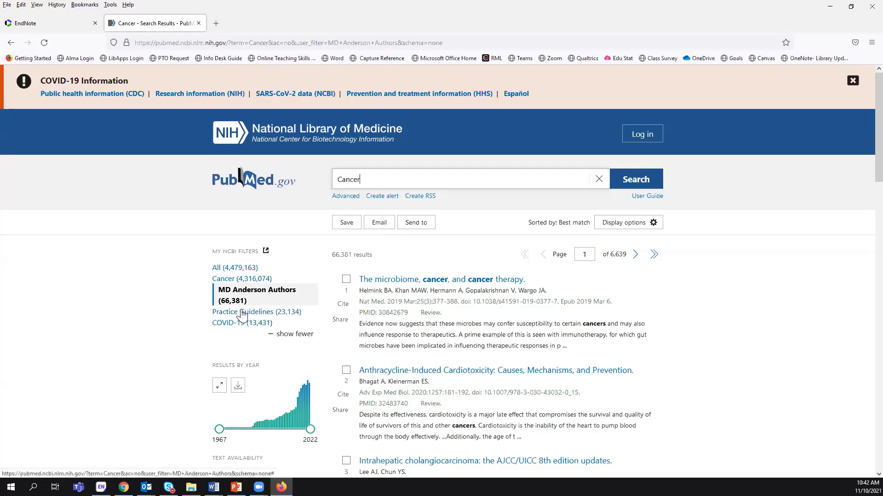
Open the Research Medical Library site in another new tab and follow its Search PubMed link to PubMed.
click(217, 24)
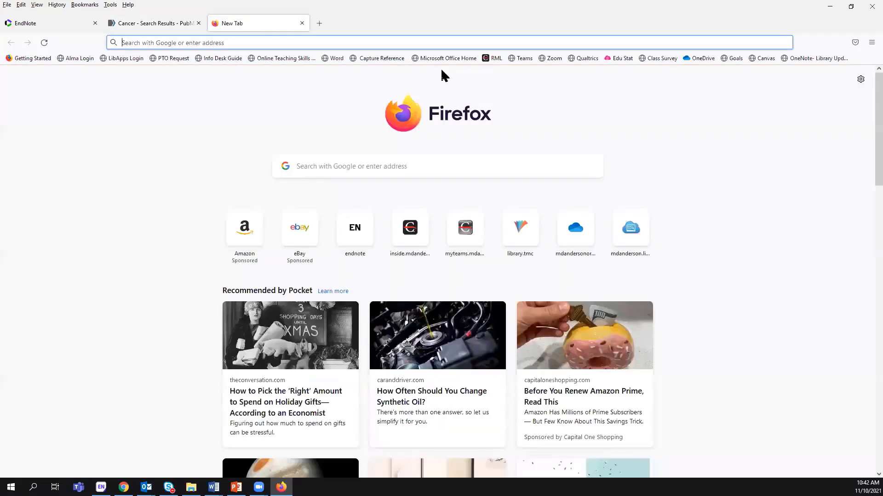
click(494, 58)
scroll(220, 341, down, 4)
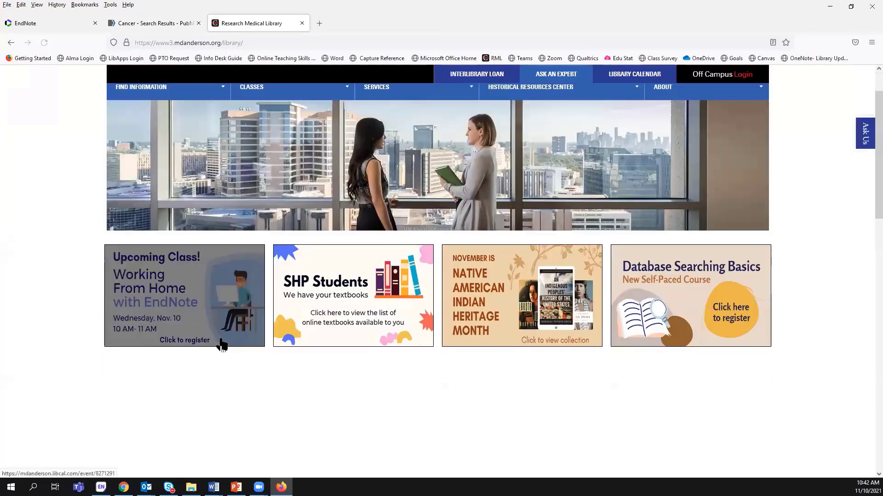
scroll(221, 344, down, 3)
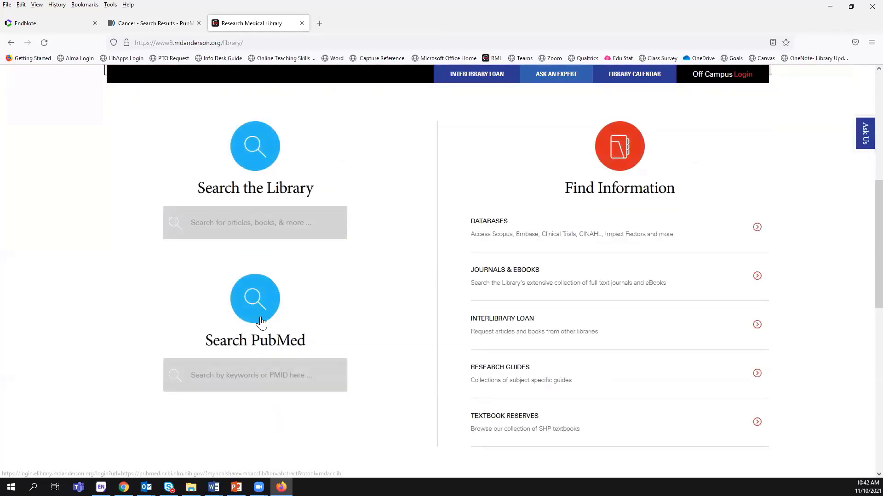
click(260, 316)
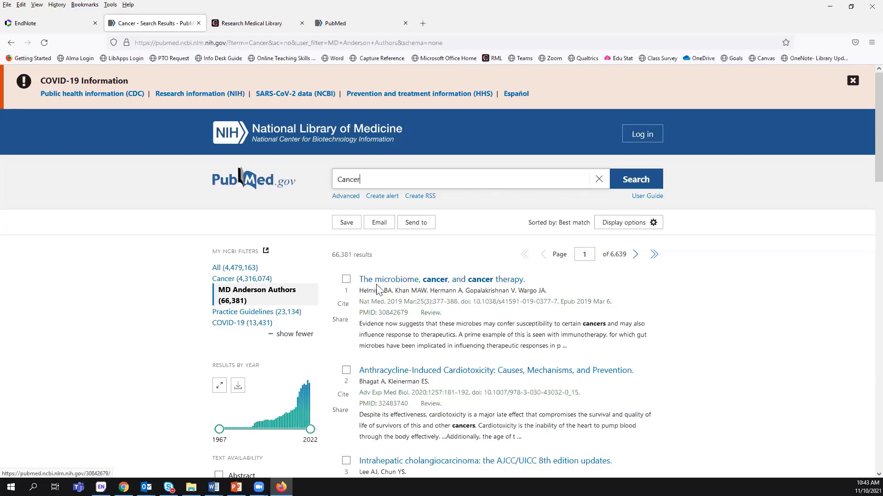
Open the article "The microbiome, cancer, and cancer therapy", review its captured reference fields and save the reference to my.endnote.com.
click(437, 285)
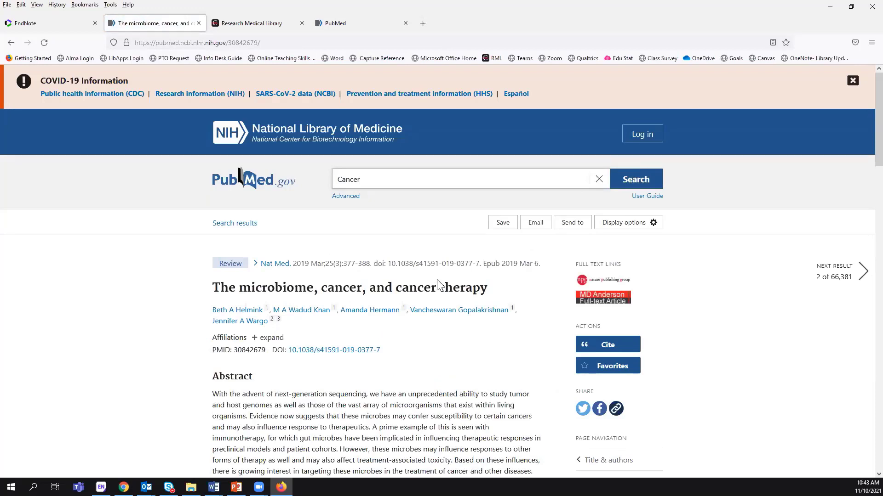
scroll(437, 287, down, 3)
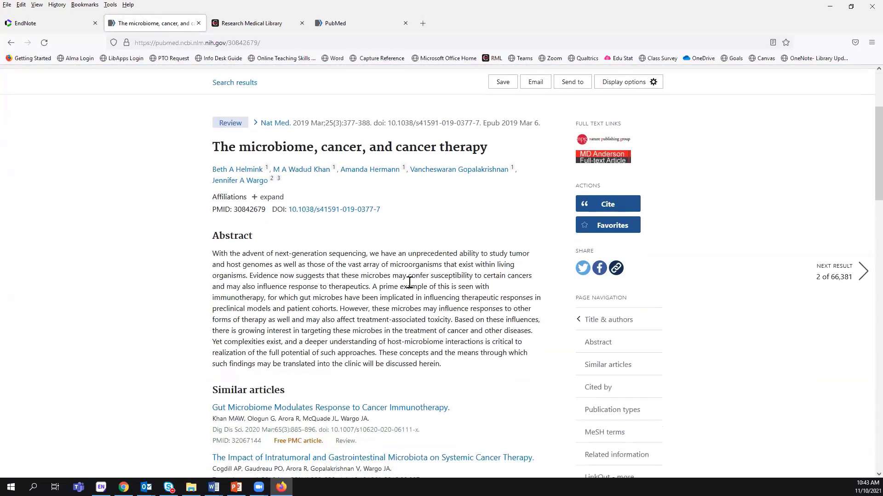
scroll(410, 282, up, 1)
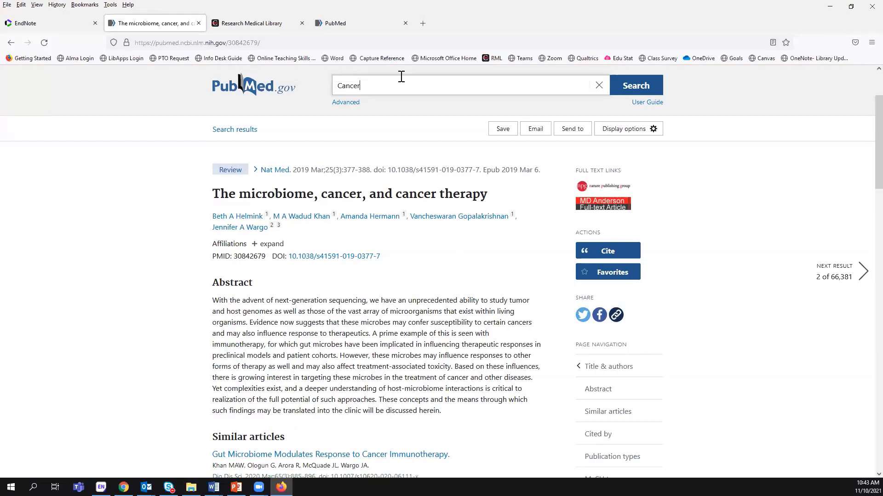
click(375, 56)
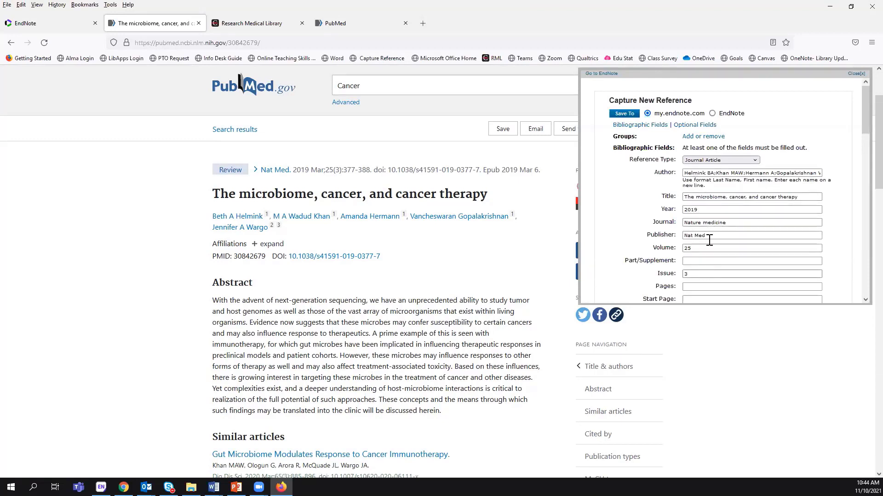
scroll(699, 233, down, 8)
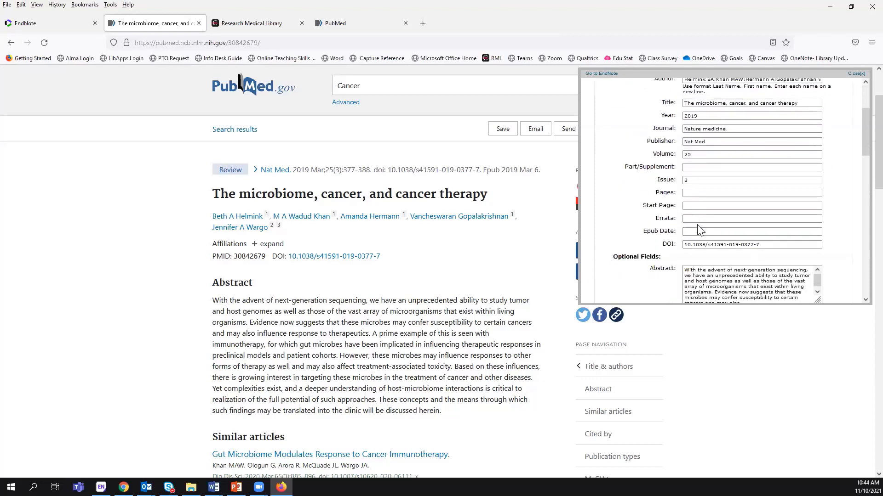
scroll(707, 221, down, 8)
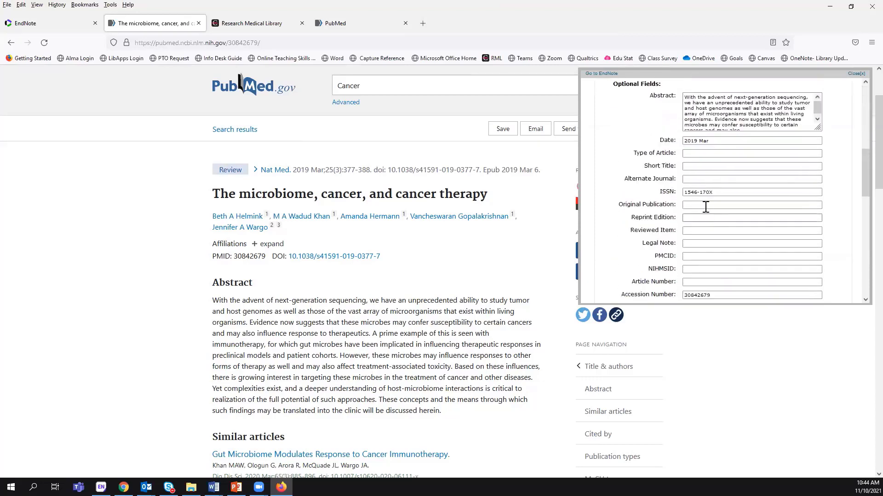
scroll(685, 202, down, 10)
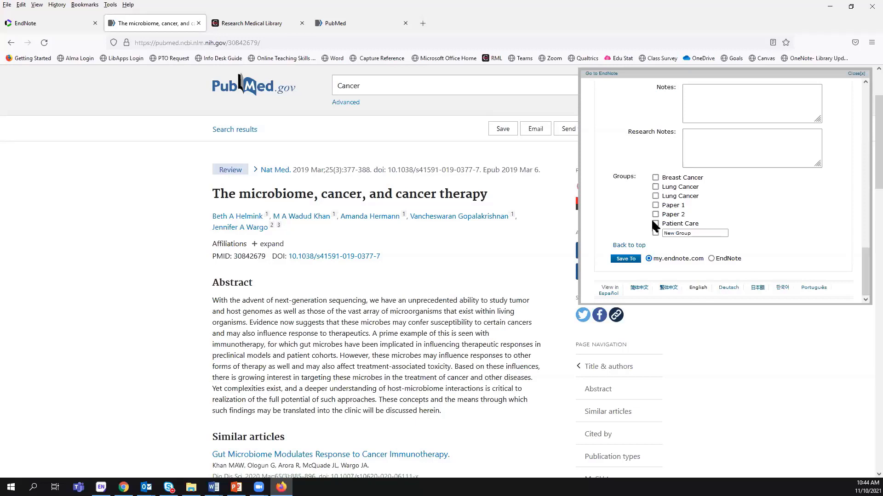
click(632, 261)
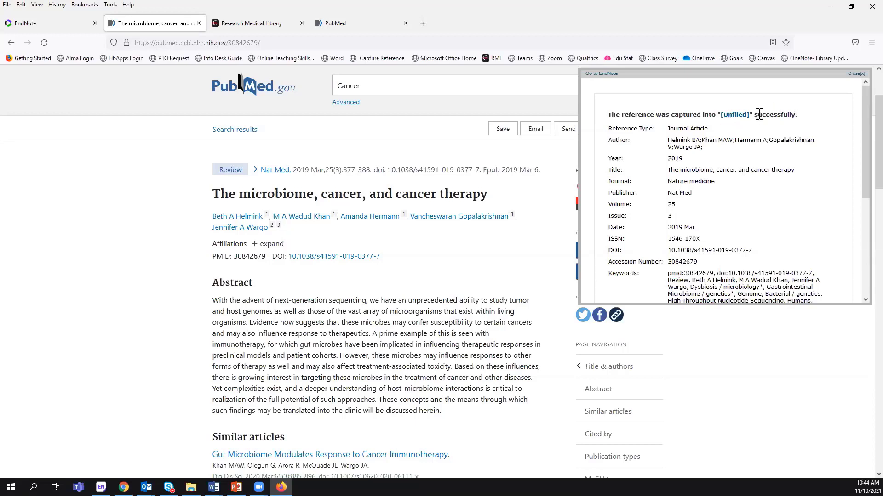
Return to EndNote online and check the Unfiled references for the captured article.
click(55, 24)
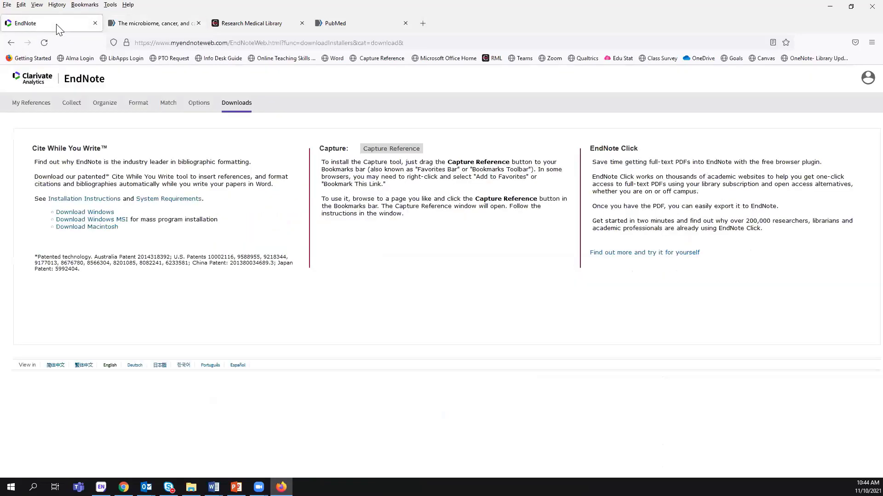
click(43, 105)
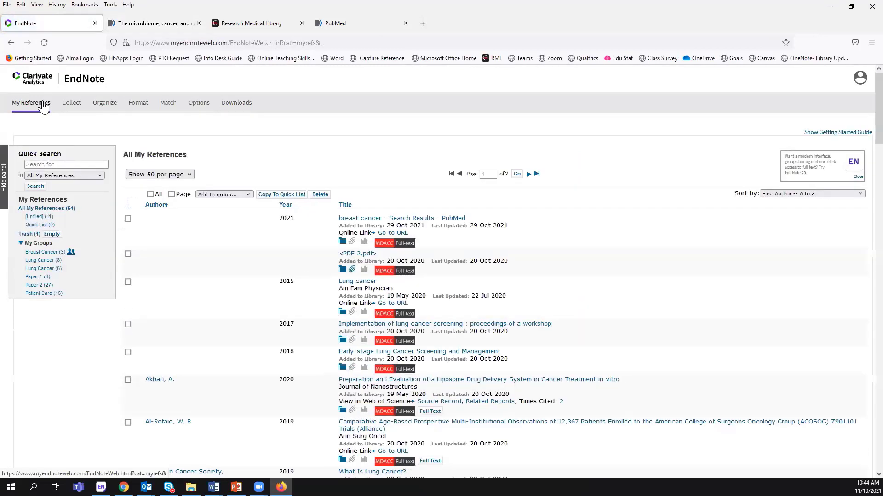
click(35, 217)
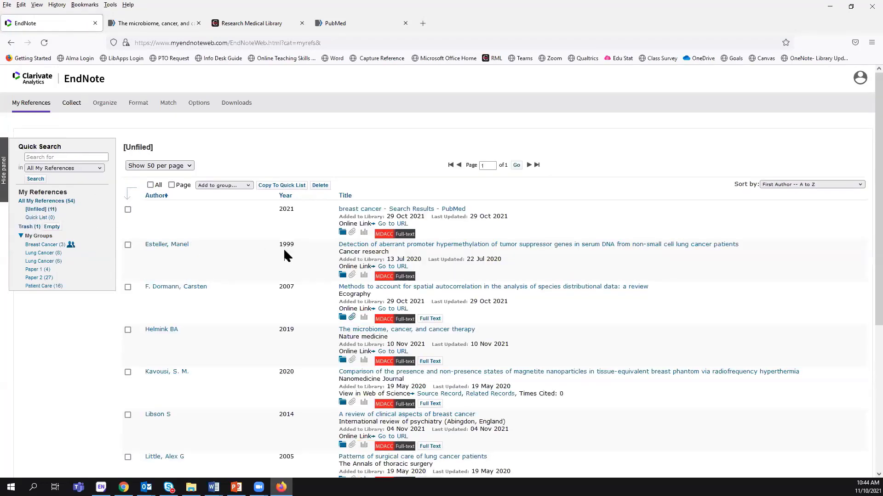
scroll(283, 247, down, 5)
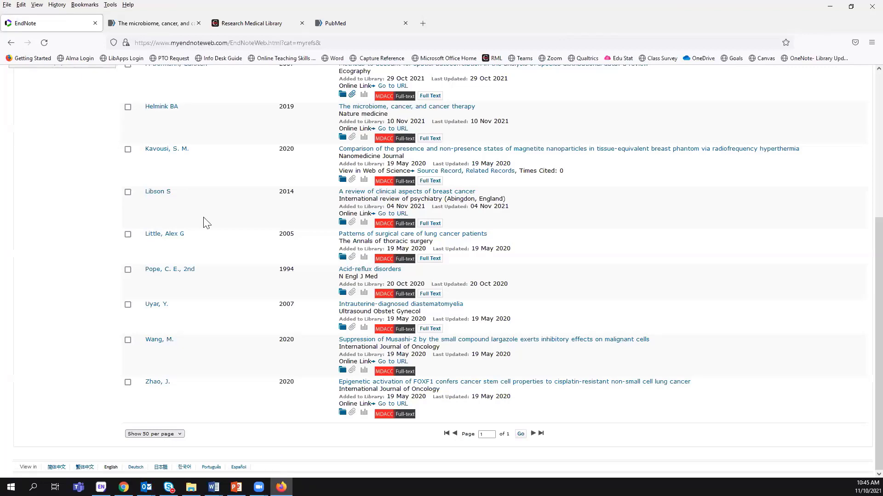
Go back to the PubMed article, close the captured-reference window and return to the "Cancer" search results.
click(154, 23)
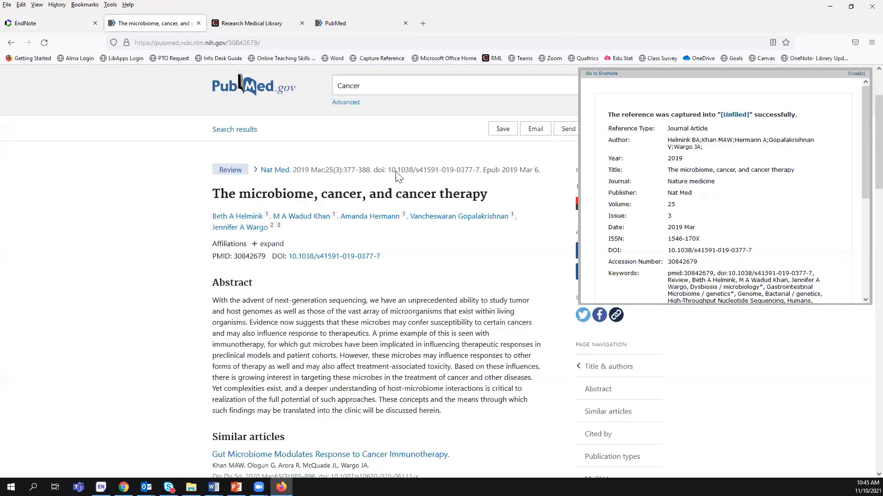
click(856, 73)
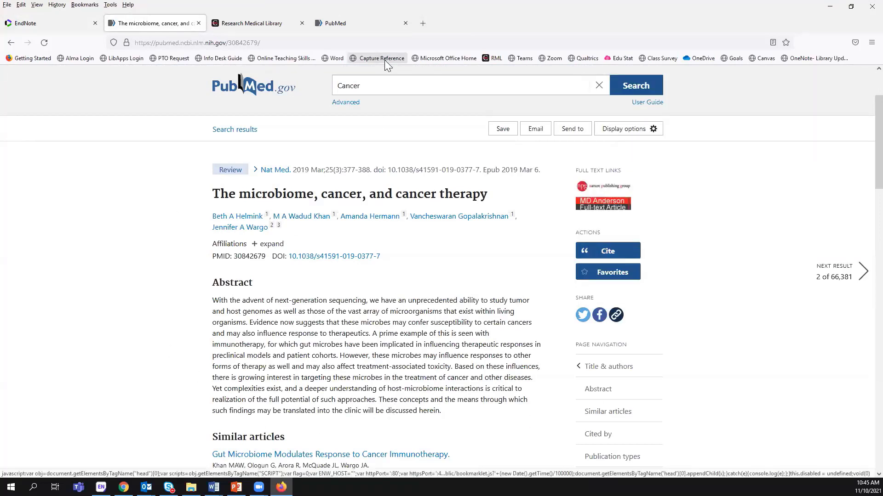
click(237, 132)
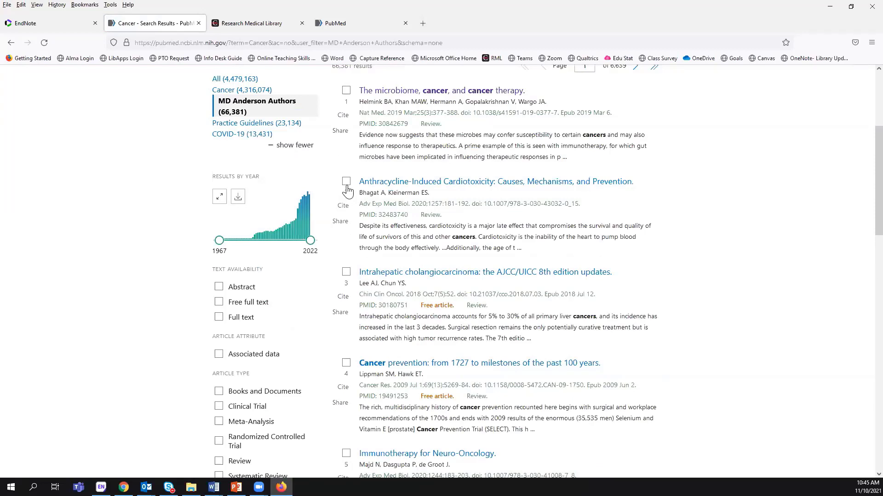
Select the second to fourth search results, try to capture them together, review the capture form's fields and close it unsaved.
click(346, 181)
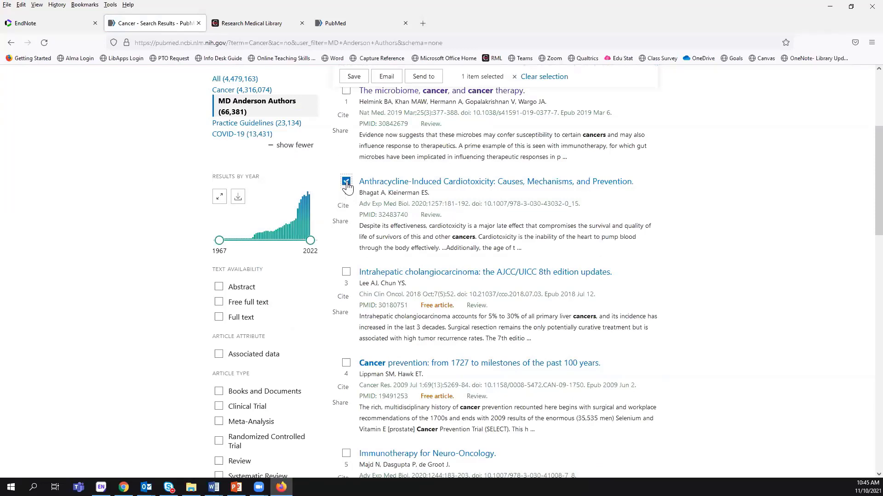
click(346, 272)
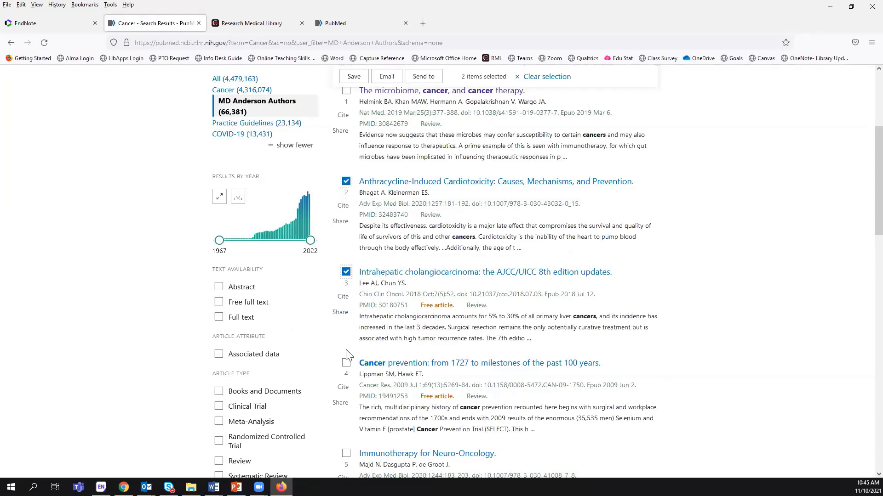
click(346, 362)
click(376, 59)
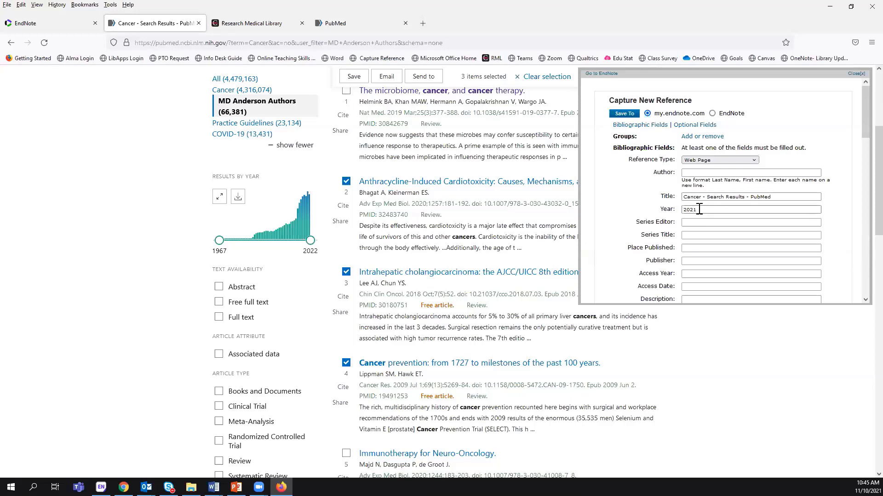
scroll(703, 207, down, 5)
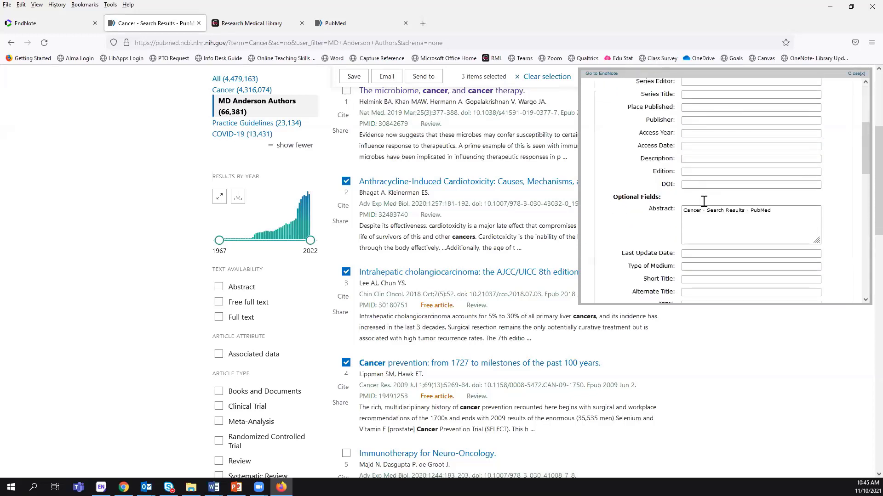
scroll(711, 184, up, 3)
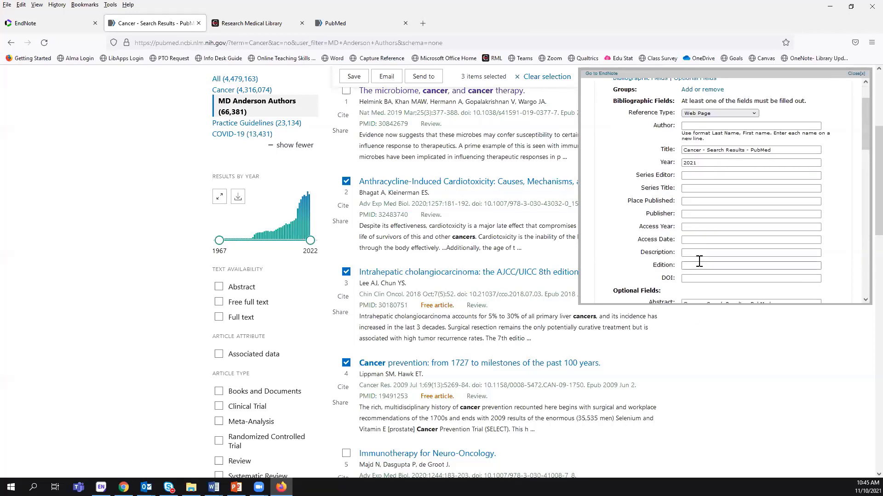
scroll(701, 269, down, 5)
scroll(702, 269, down, 5)
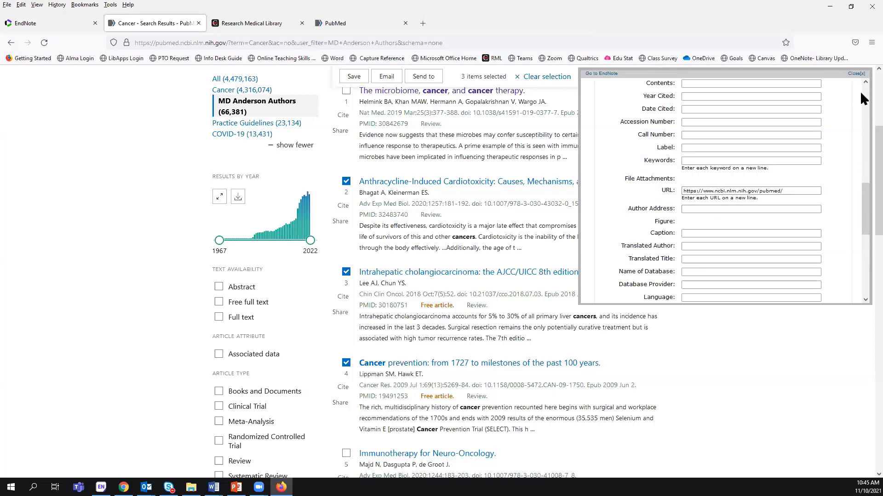
click(862, 75)
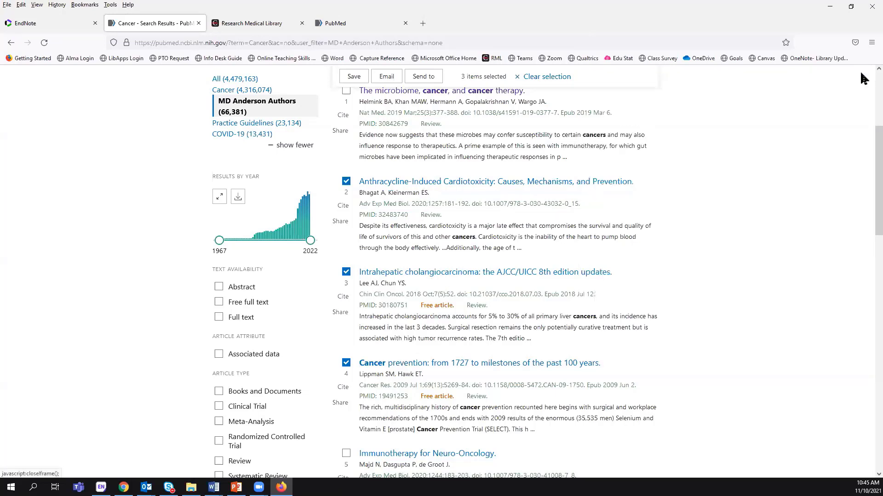
Deselect the three selected articles in the PubMed search results.
click(345, 181)
click(346, 272)
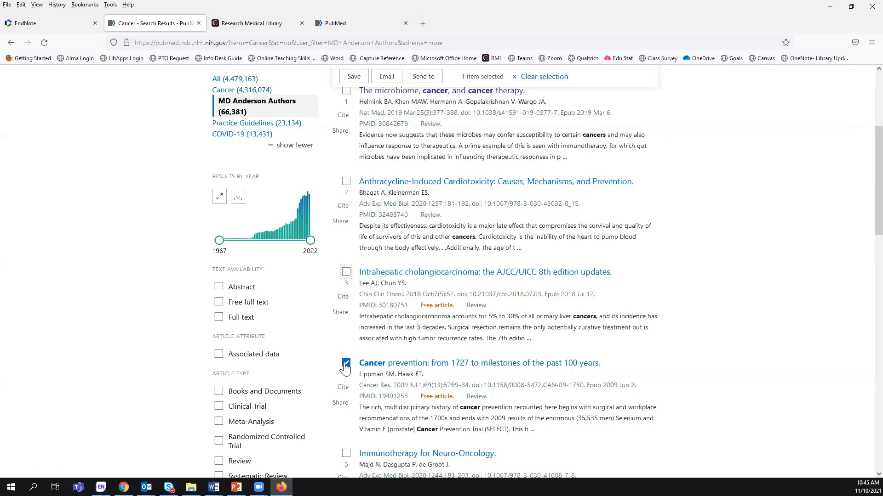
click(346, 362)
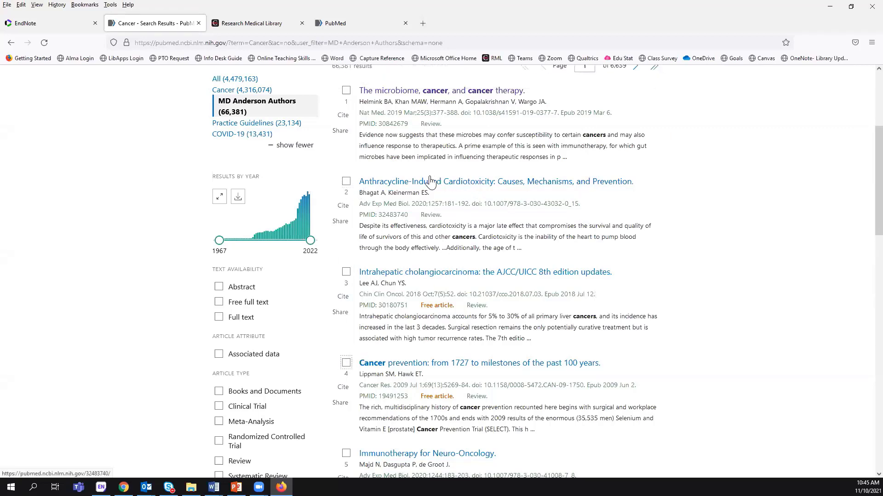
Capture the article "Anthracycline-Induced Cardiotoxicity: Causes, Mechanisms, and Prevention", review its reference fields, save it to my.endnote.com and close the capture window.
click(473, 185)
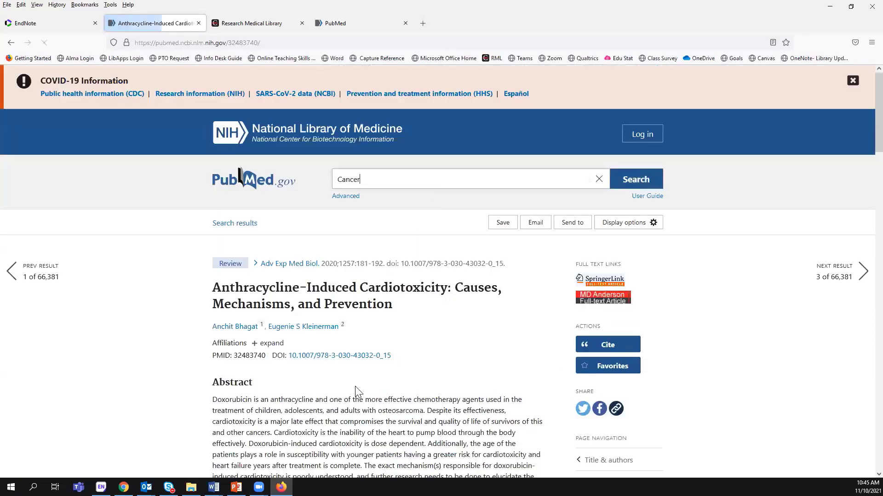
click(380, 58)
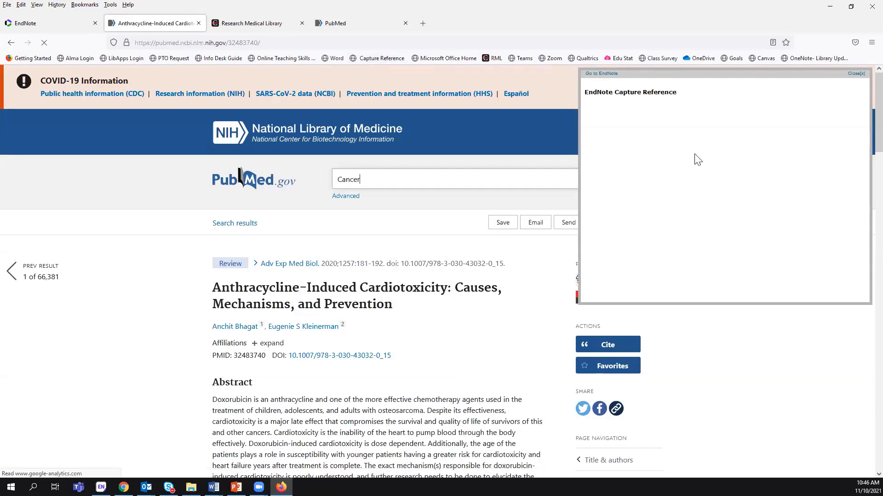
scroll(658, 224, down, 2)
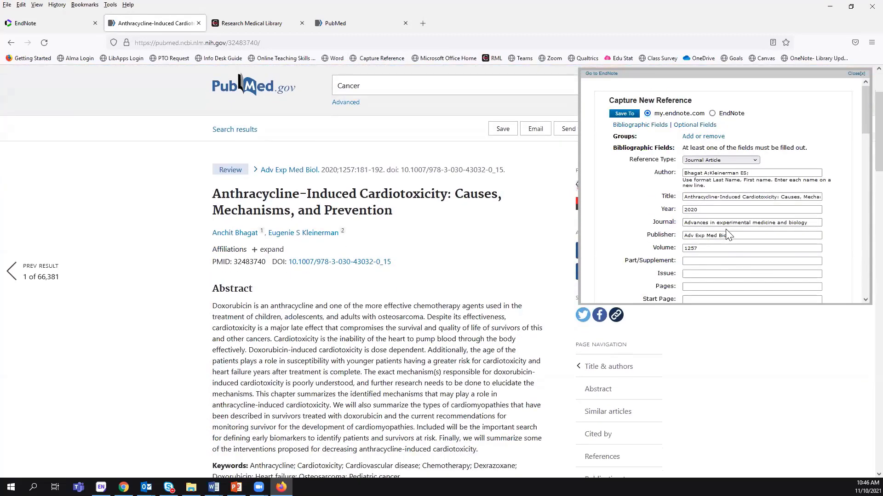
scroll(703, 175, down, 3)
scroll(703, 175, down, 10)
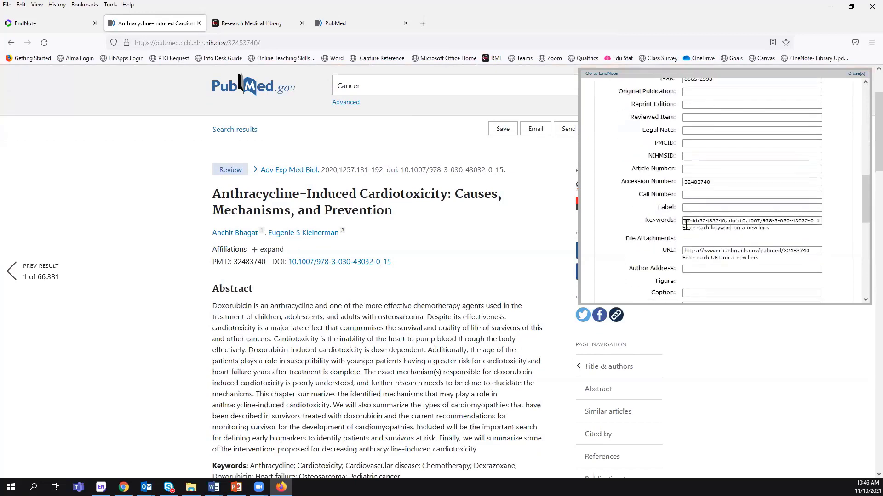
scroll(674, 233, down, 1)
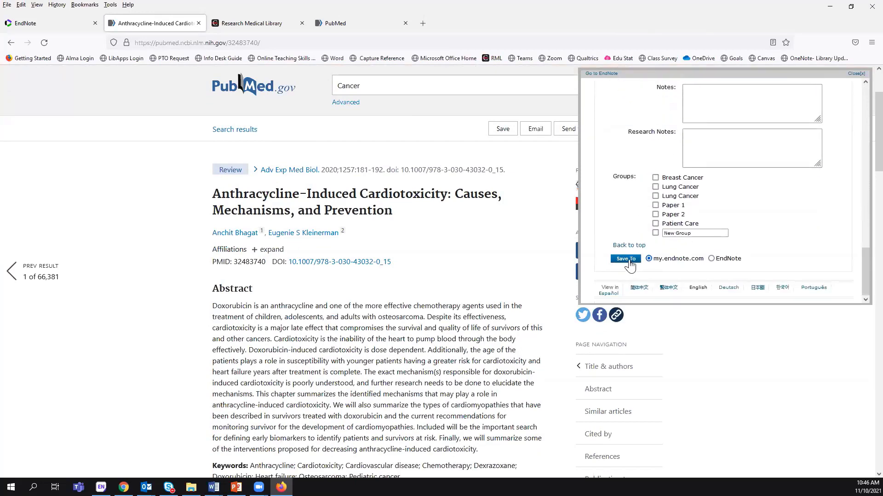
click(628, 260)
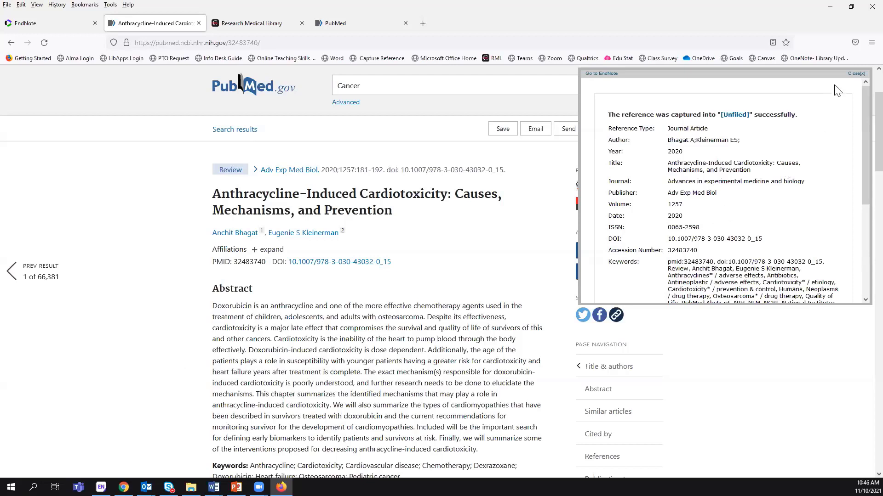
click(855, 73)
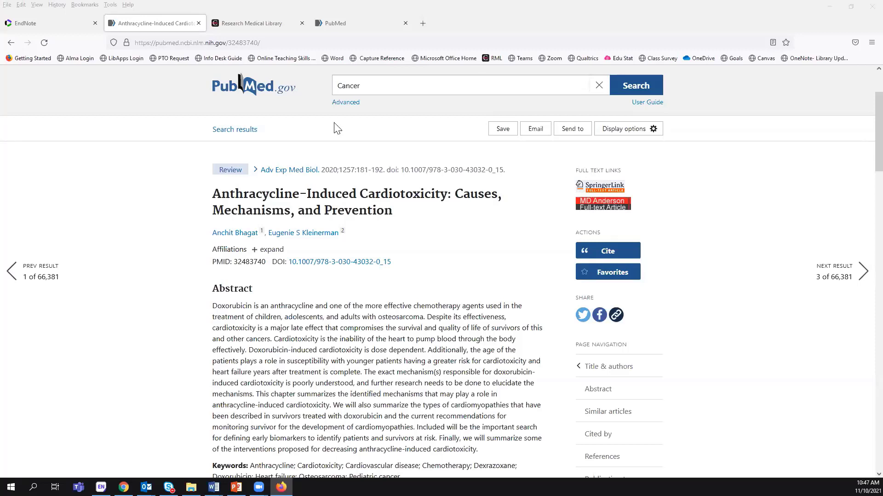
Close Firefox, switch to Chrome and open the EndNote classes page on the Research Medical Library site.
click(863, 9)
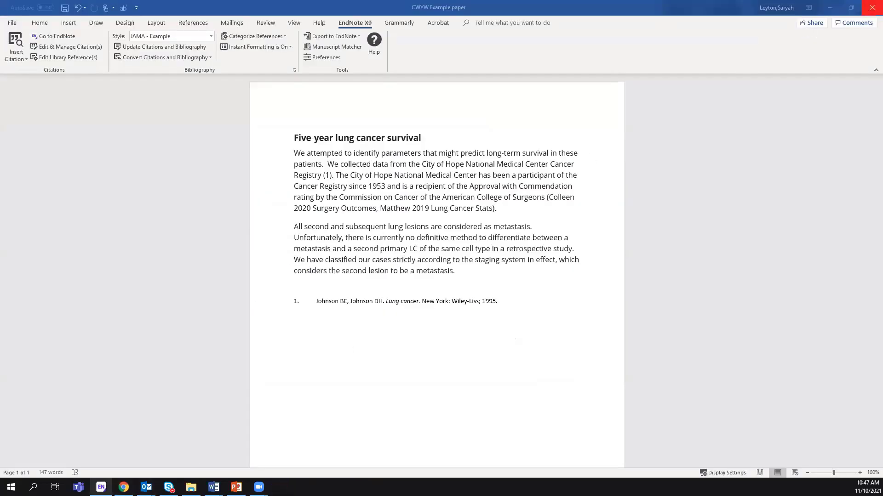
click(123, 488)
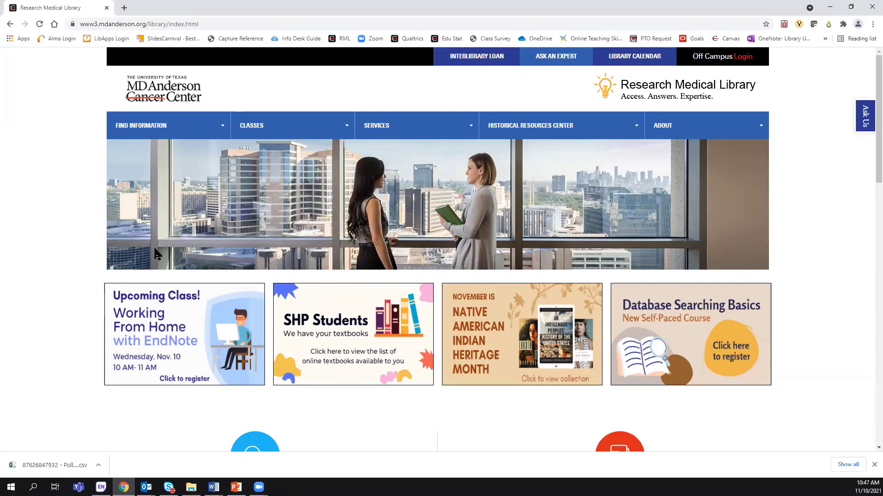
mouse_move(263, 131)
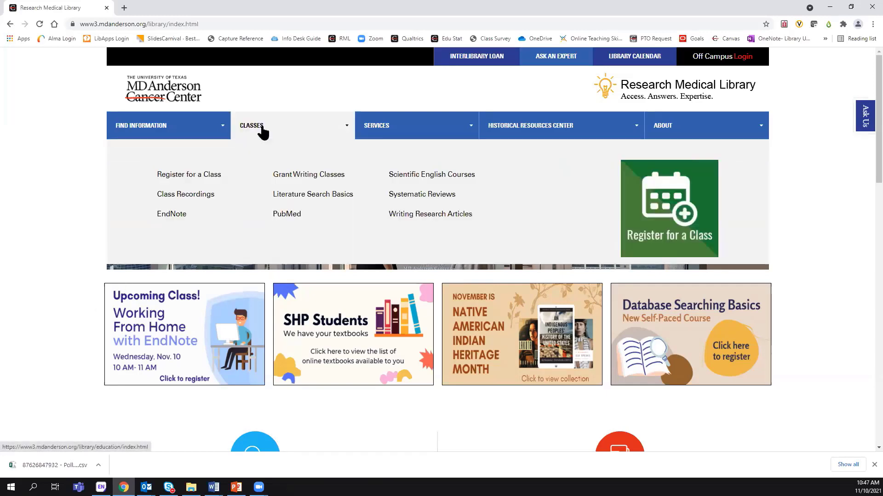
click(174, 215)
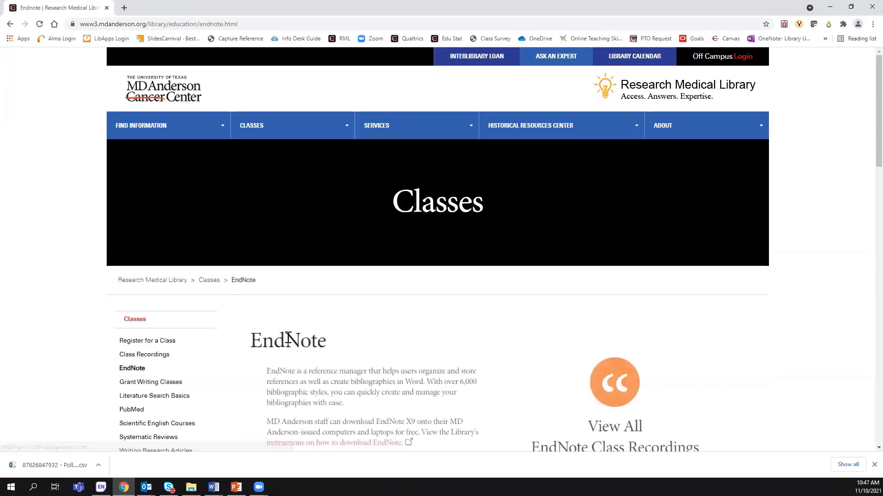
scroll(229, 330, down, 4)
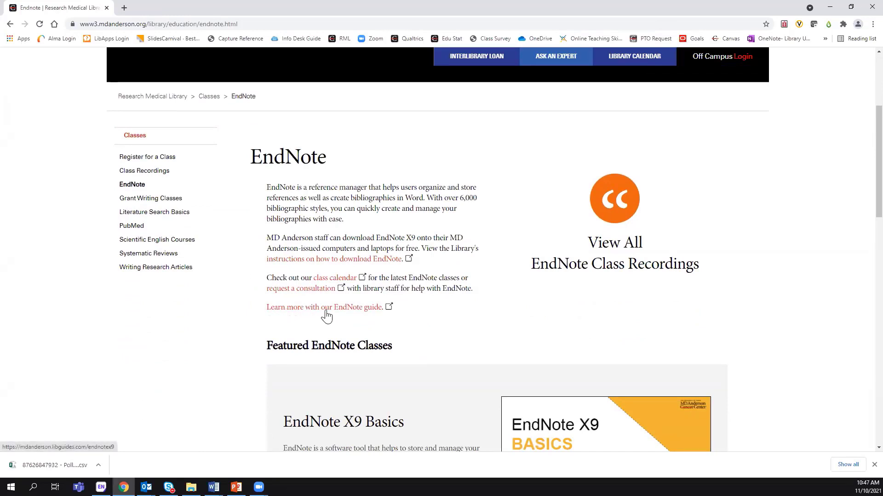
Open the library's EndNote guide from the classes page and look over its Intro to EndNoteX9 page.
click(348, 316)
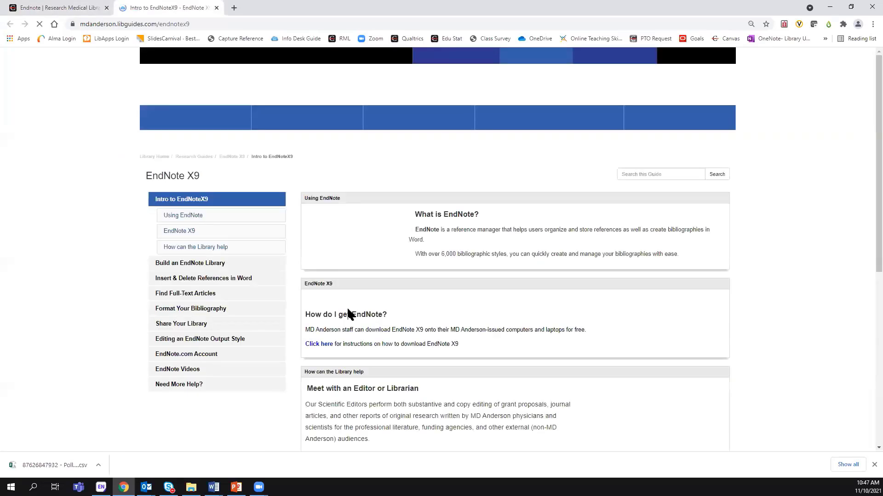
scroll(296, 339, down, 2)
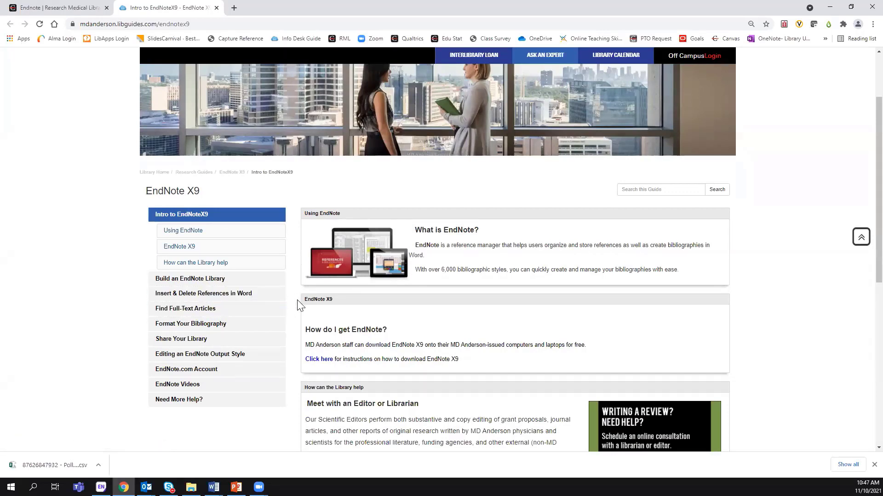
scroll(297, 308, up, 1)
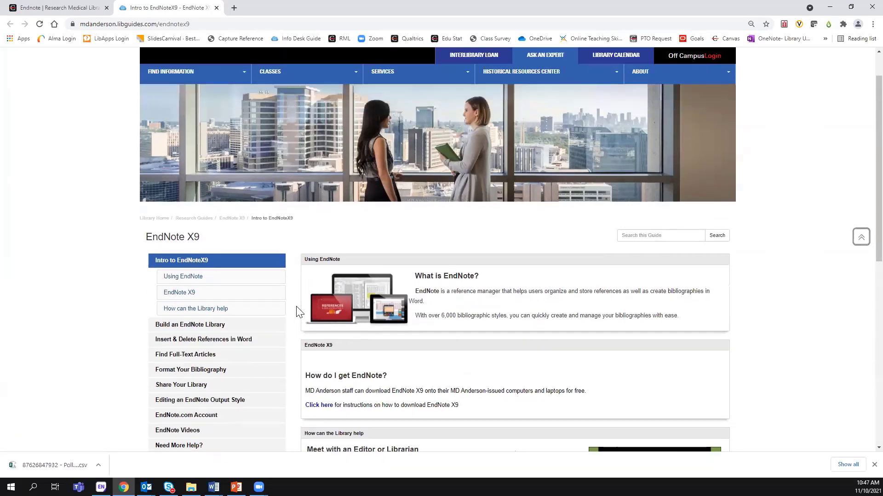
scroll(289, 319, up, 1)
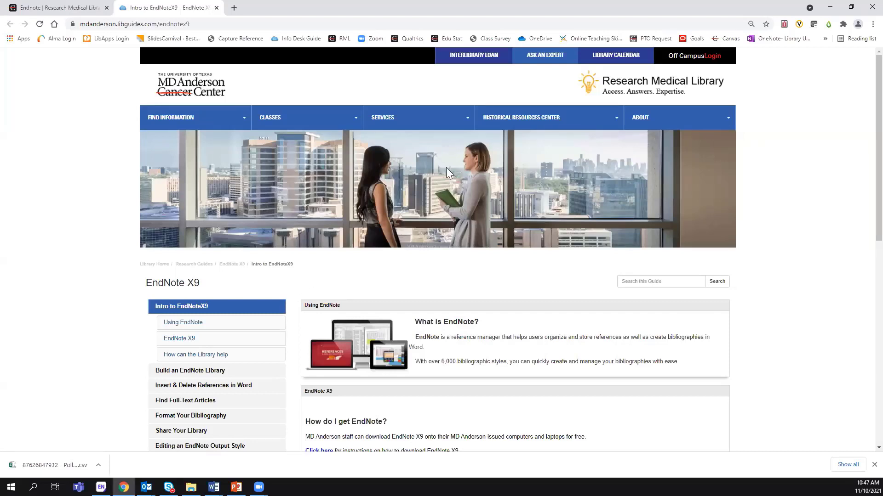
Open the library's consultation request form and review its questions through to the document upload.
mouse_move(419, 124)
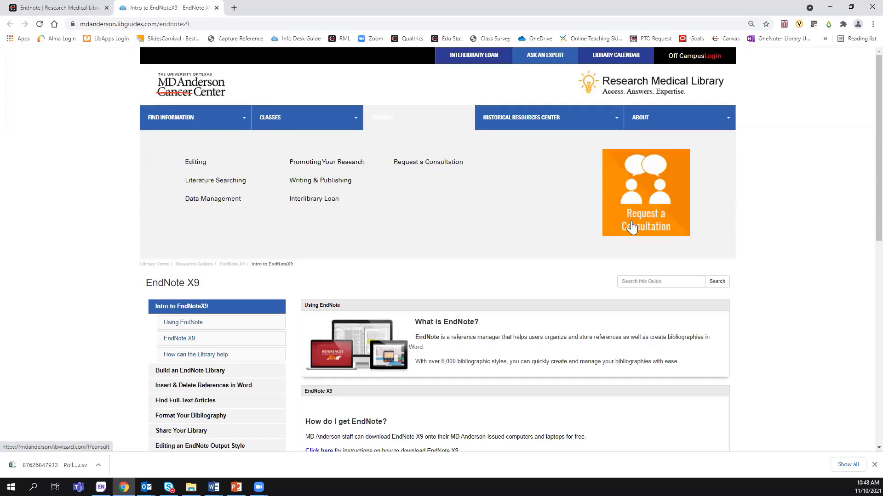
click(622, 203)
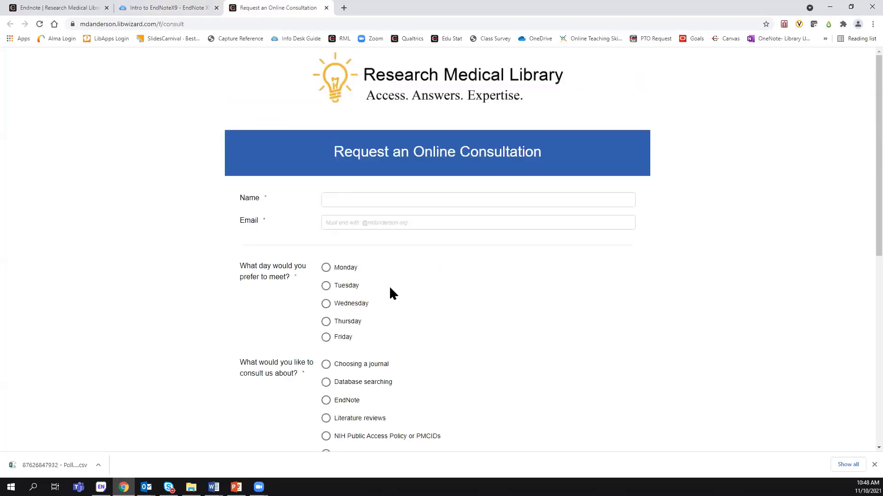
scroll(357, 321, down, 1)
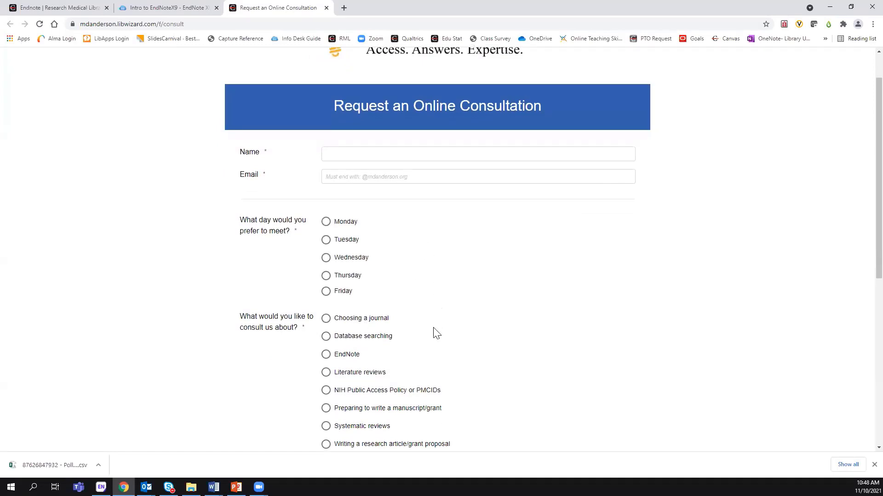
scroll(432, 322, down, 3)
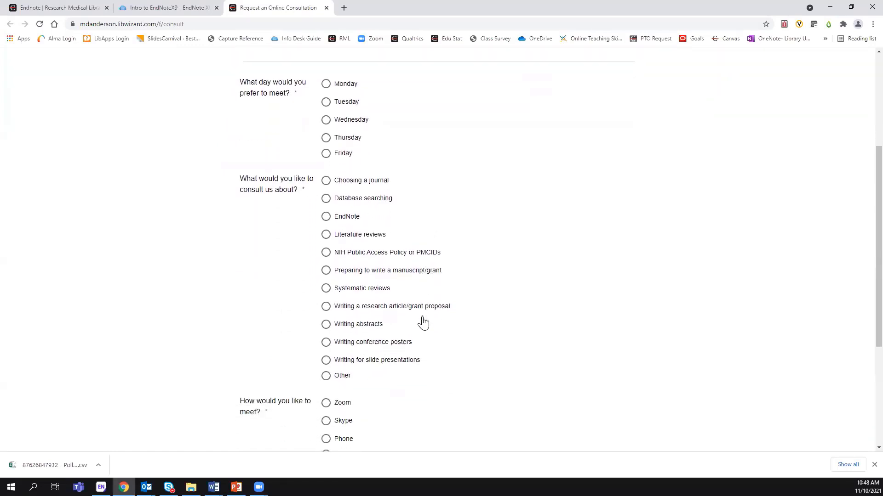
scroll(422, 317, down, 4)
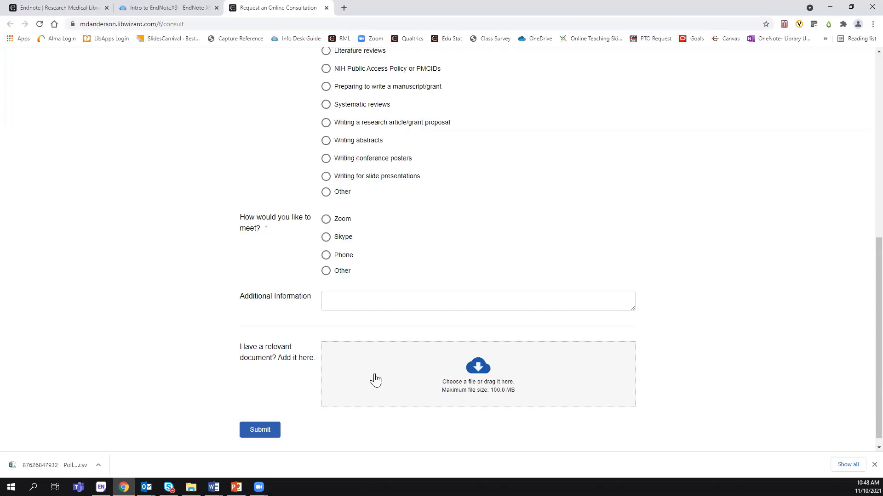
scroll(301, 381, up, 3)
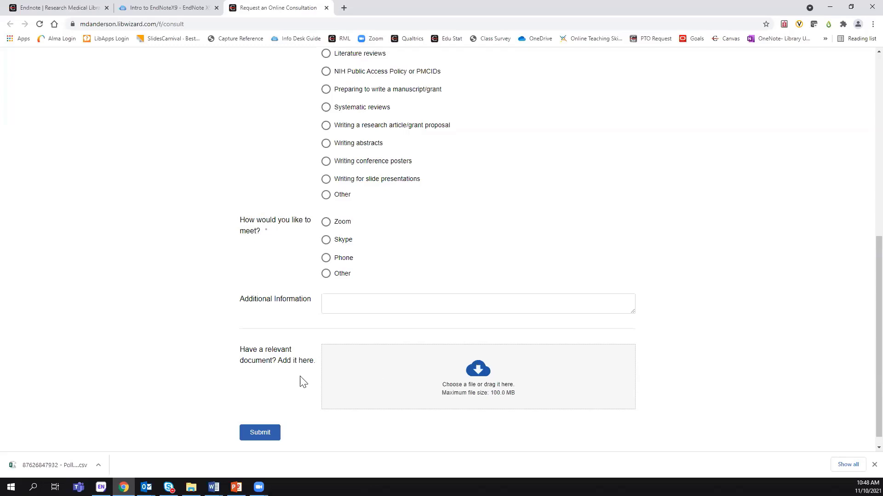
scroll(301, 381, up, 5)
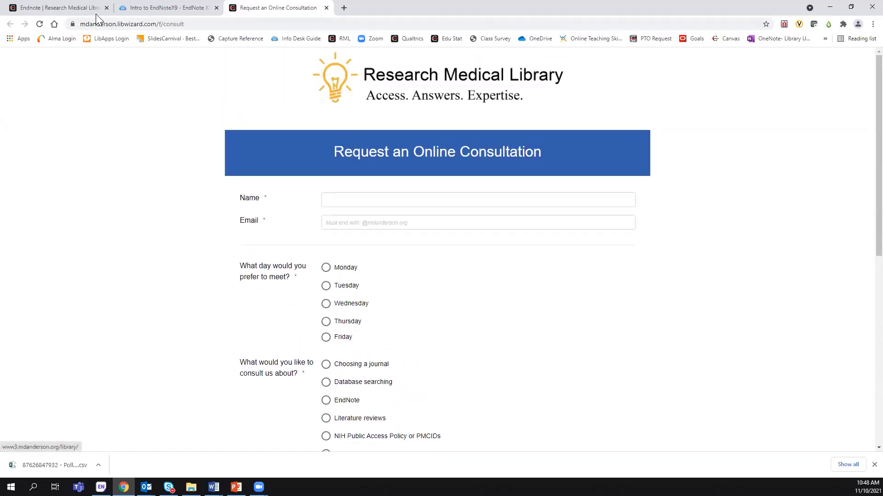
Return to the EndNote classes page, switch to PowerPoint and present the closing "Thanks!" slide.
click(83, 11)
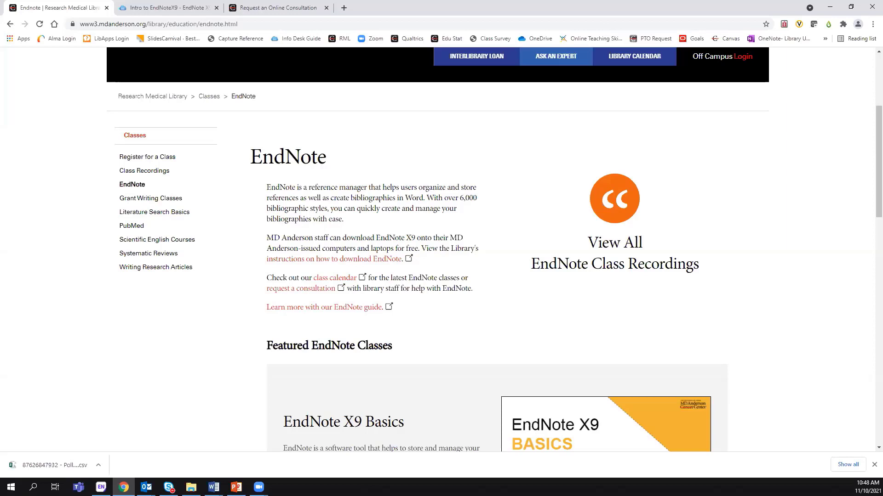
key(alt+Tab)
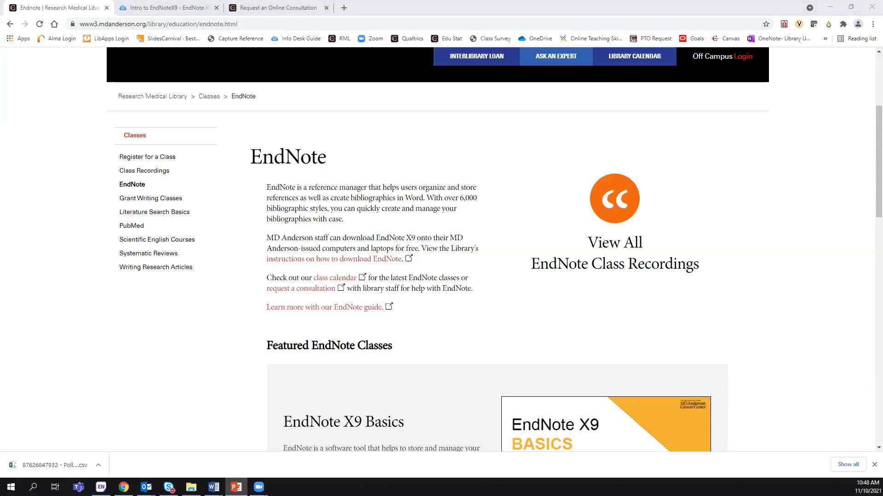
key(shift+F5)
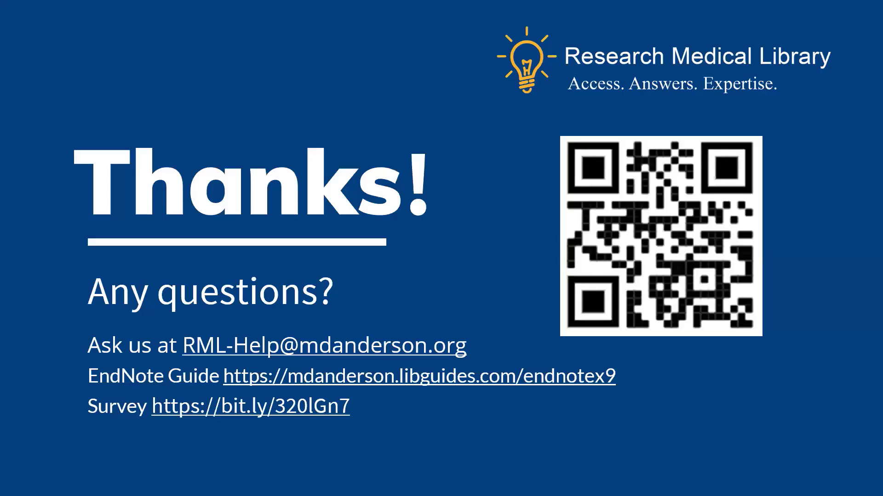